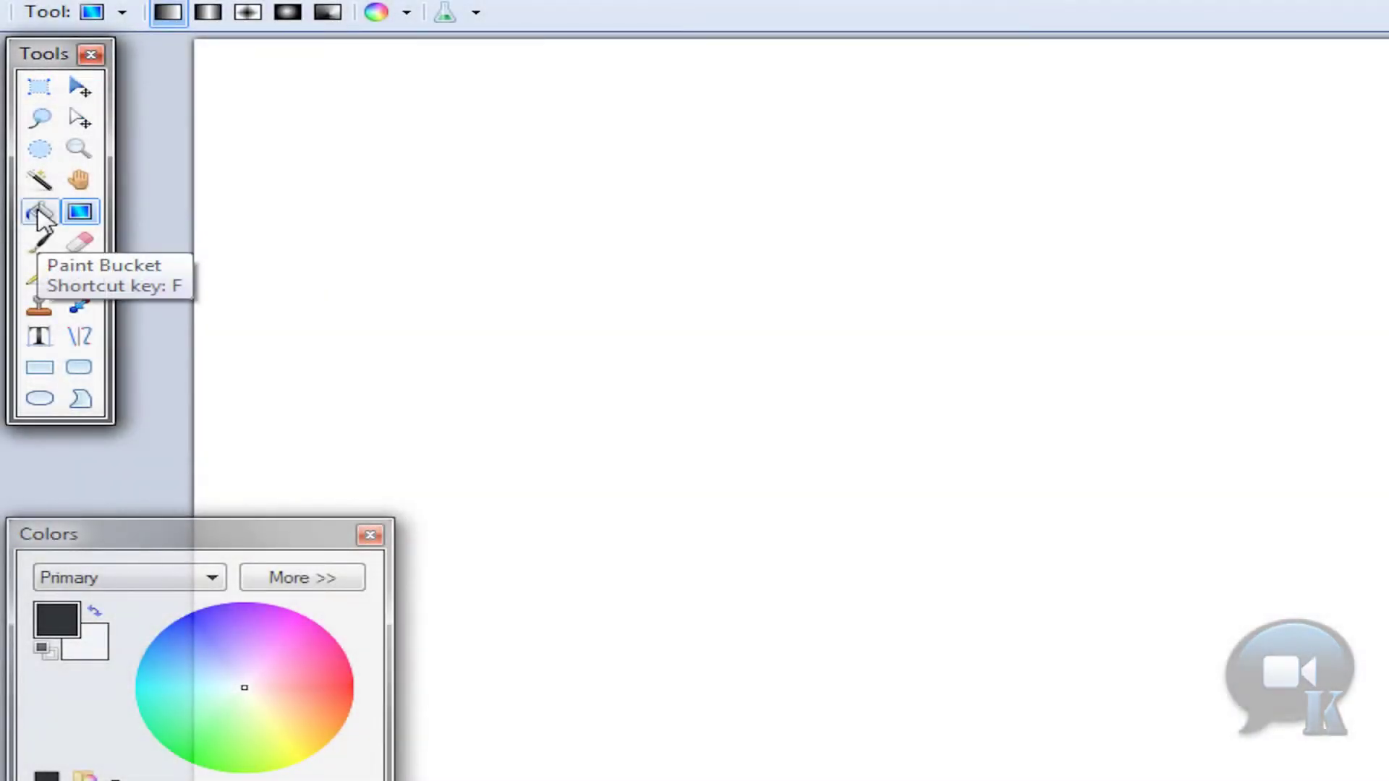
Fill the canvas black, add a transparent Layer 2, and set yellow as primary colour.
click(28, 250)
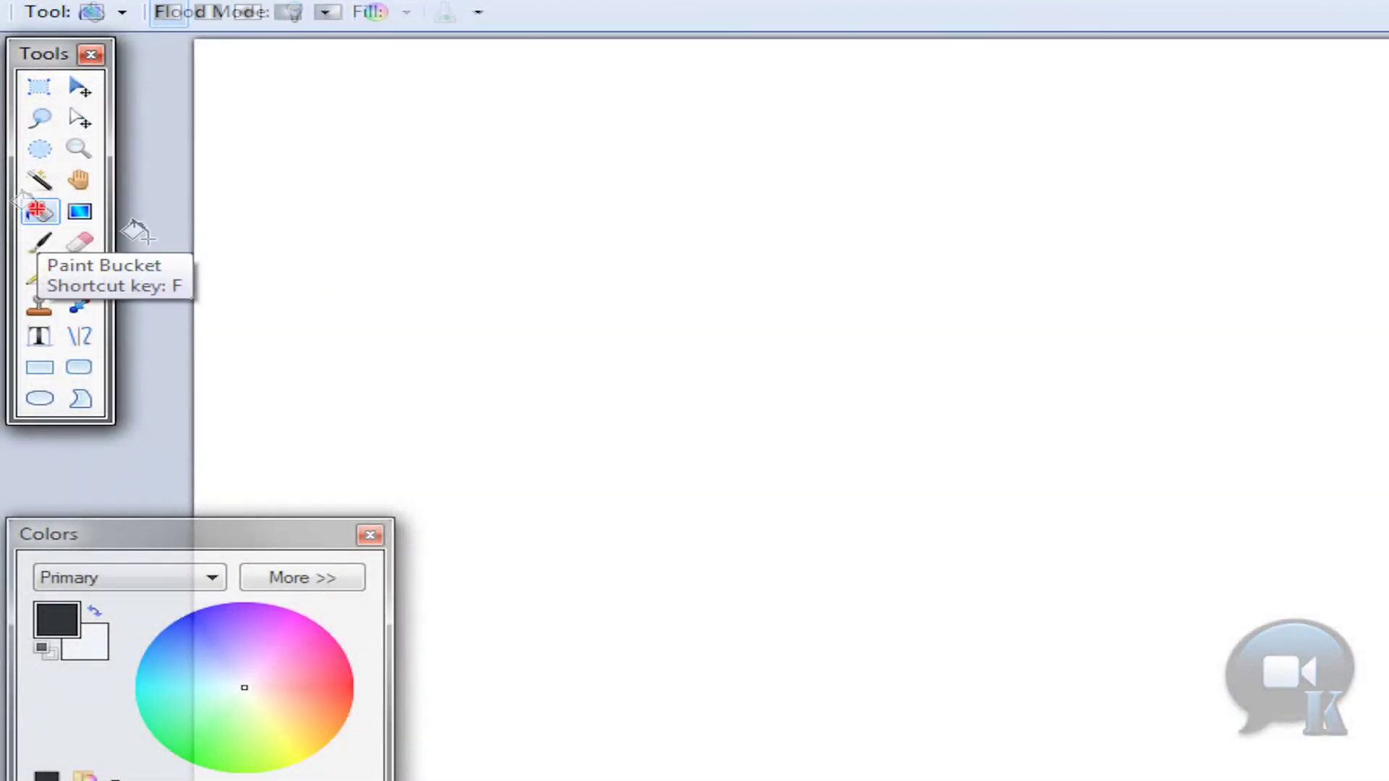
click(506, 322)
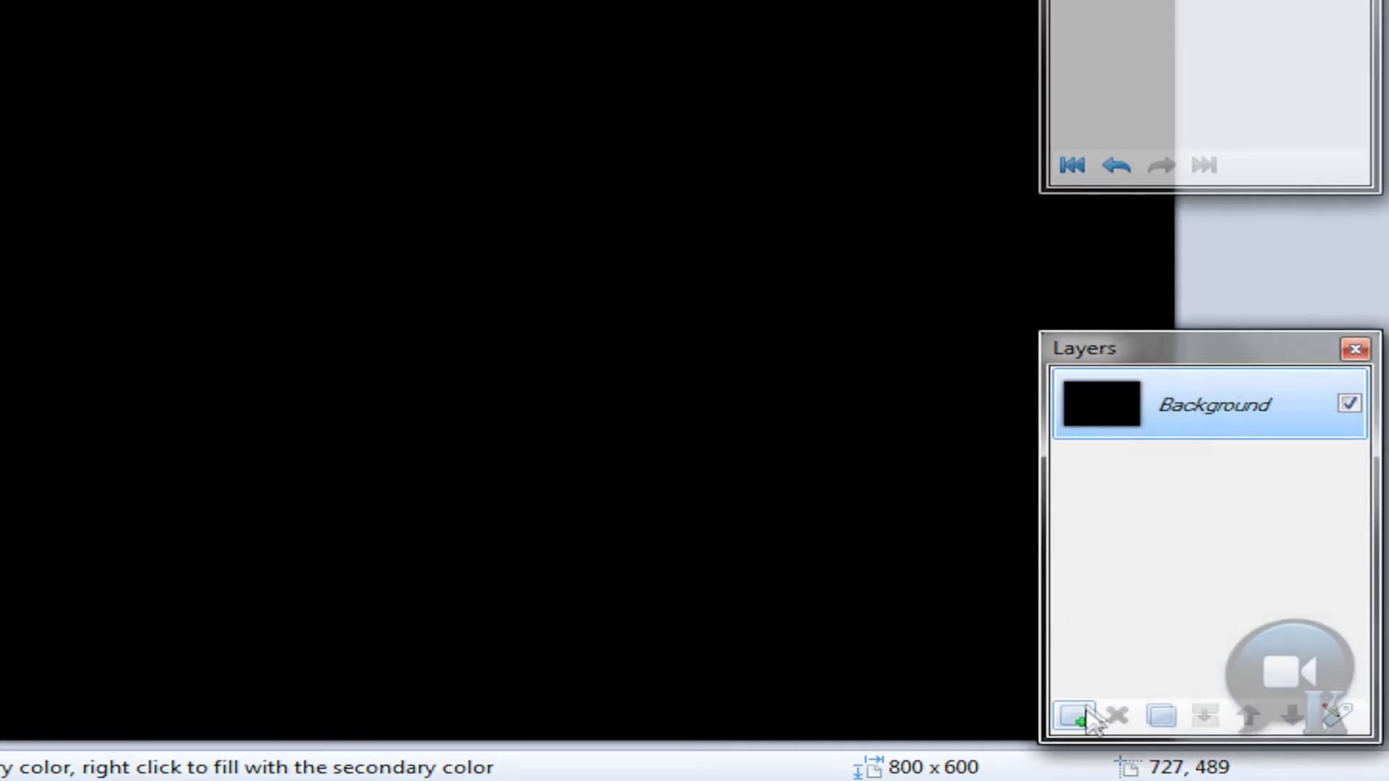
click(1085, 715)
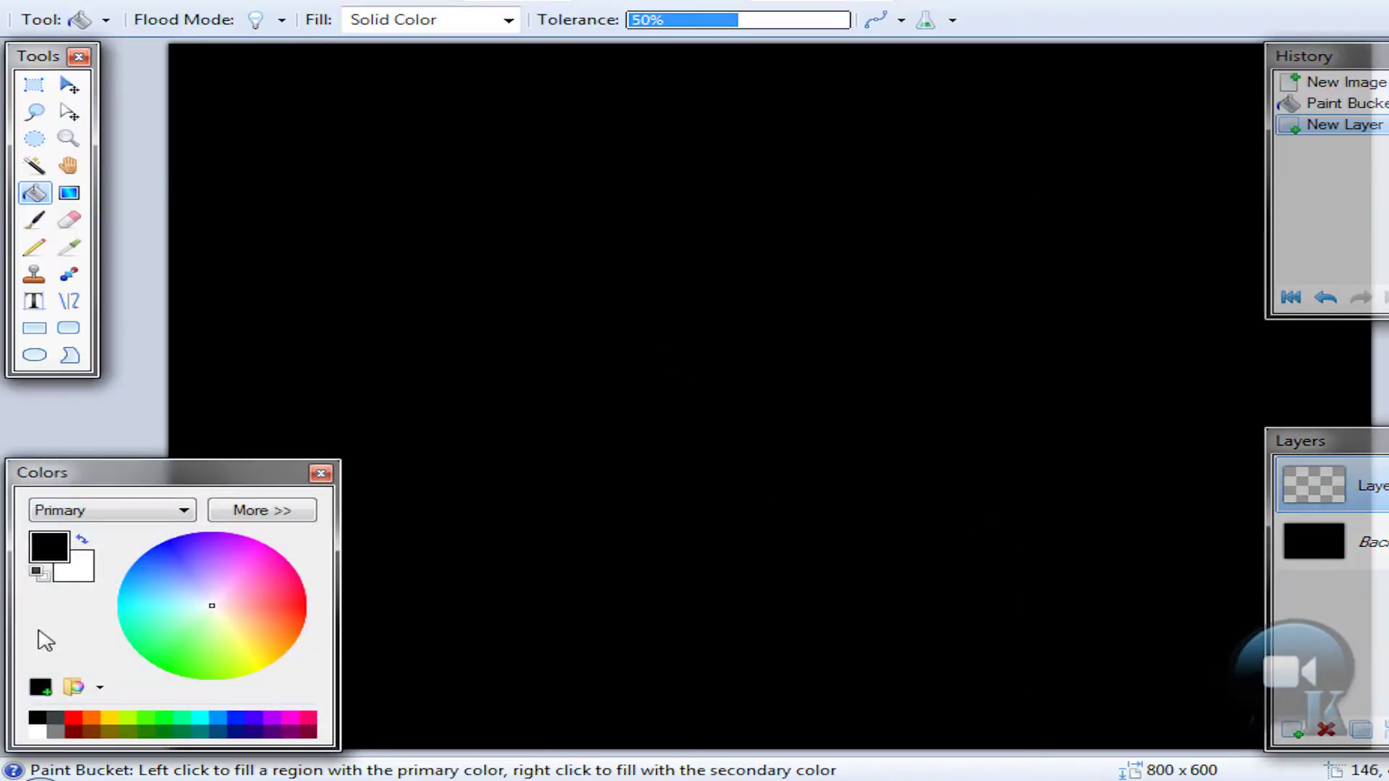
click(109, 717)
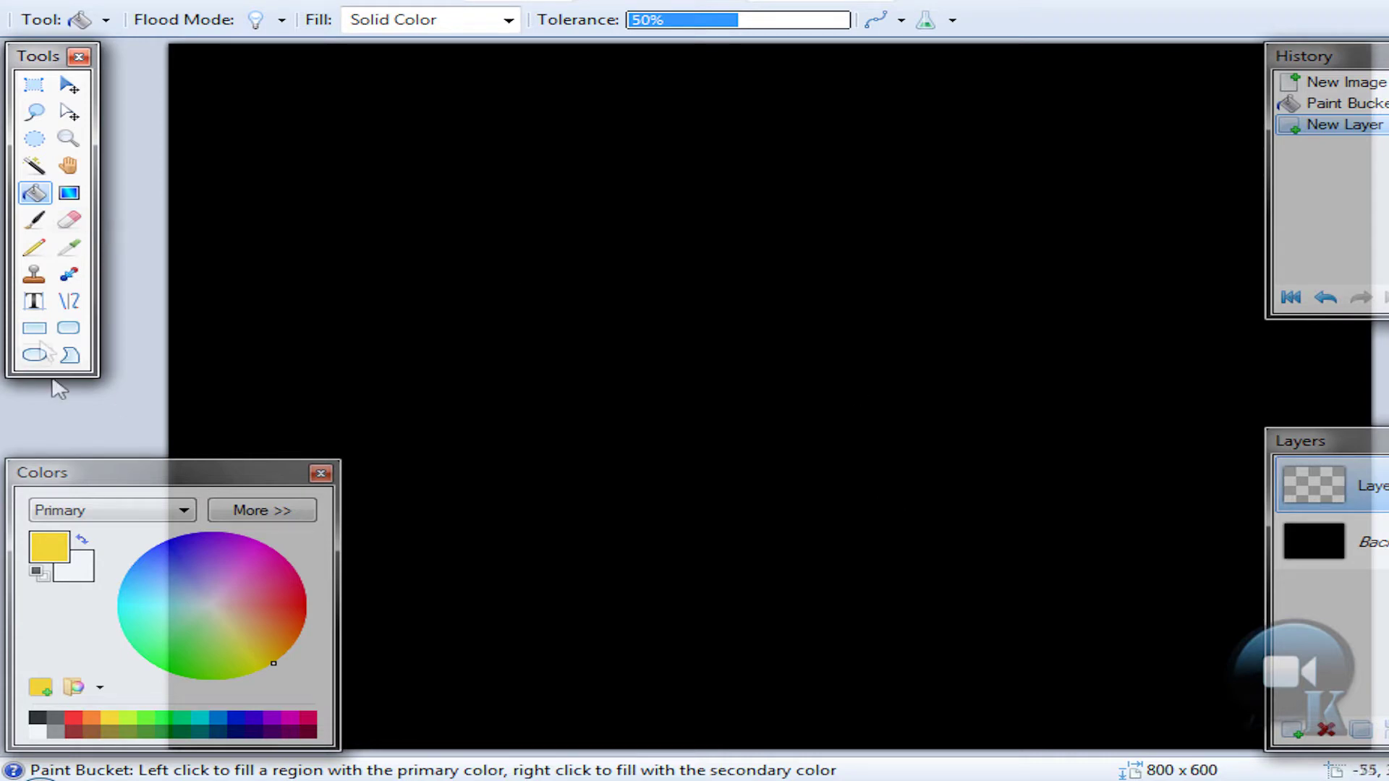
Write 'K163' in yellow Franklin Gothic Demi at size 216, shifted right on the canvas.
click(34, 301)
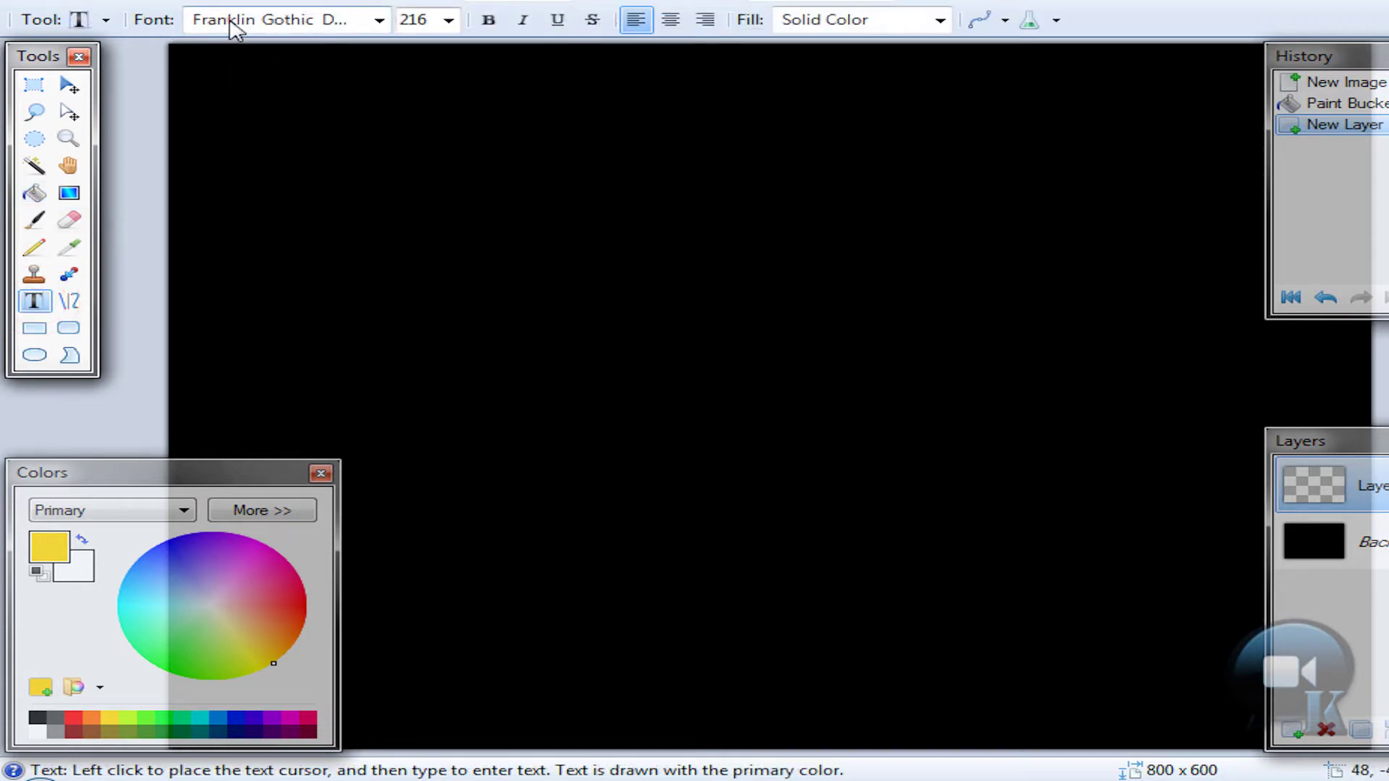
click(228, 20)
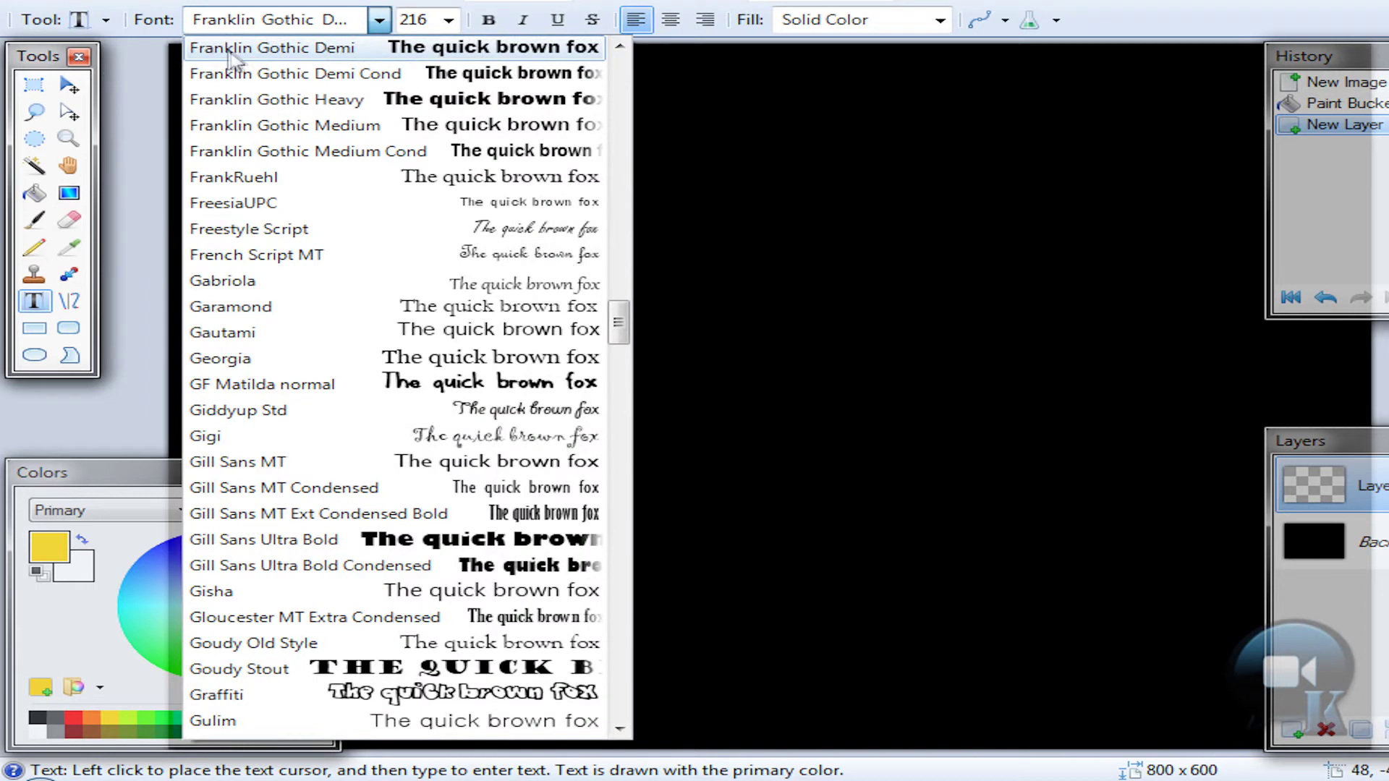
click(290, 52)
click(217, 327)
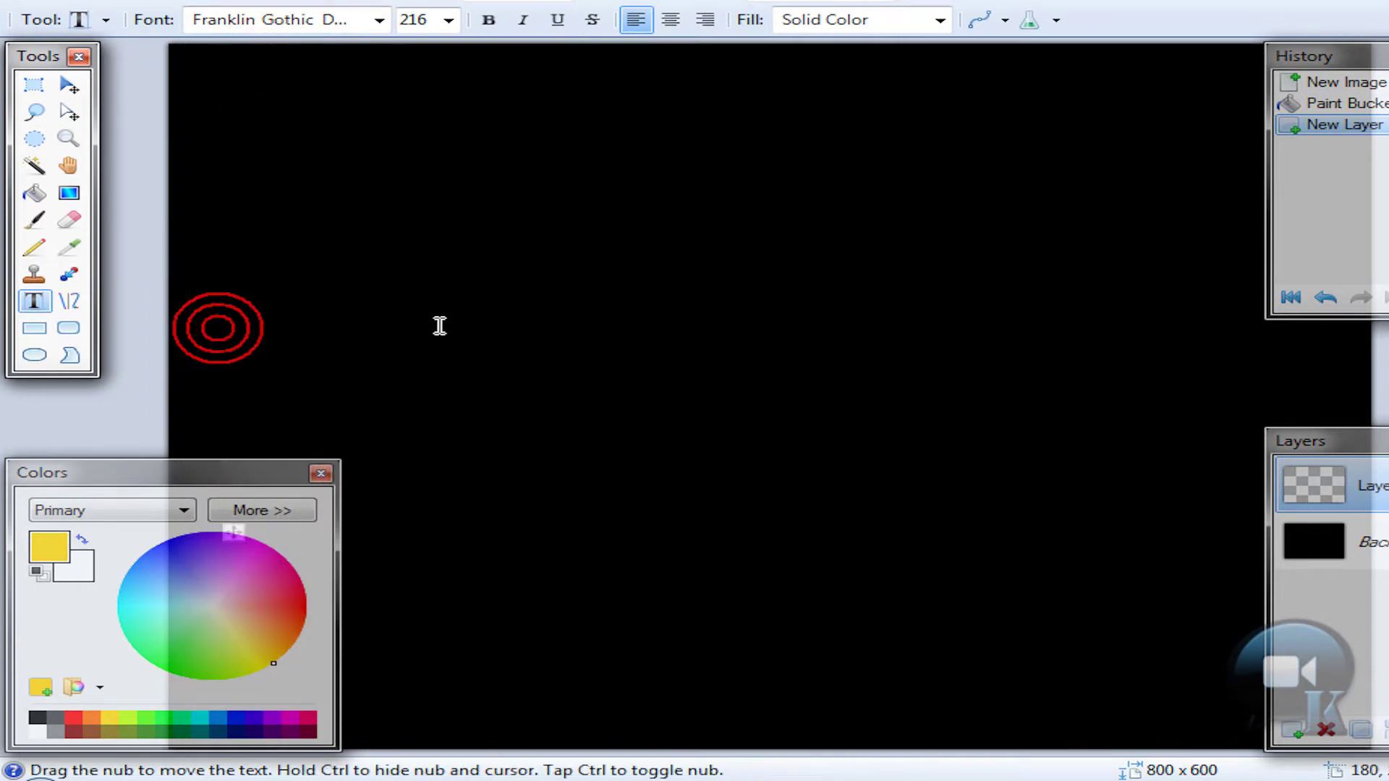
text(K163)
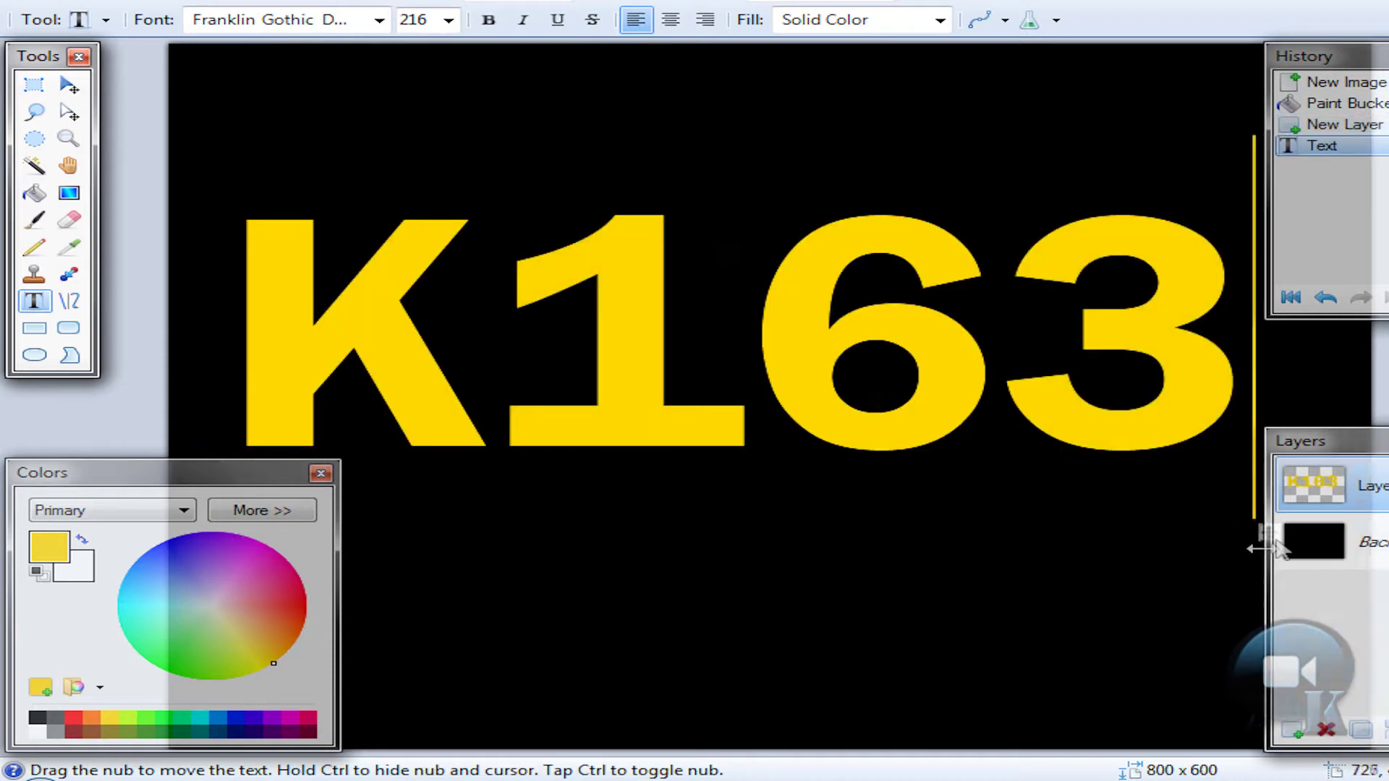
drag(1261, 535, 1289, 535)
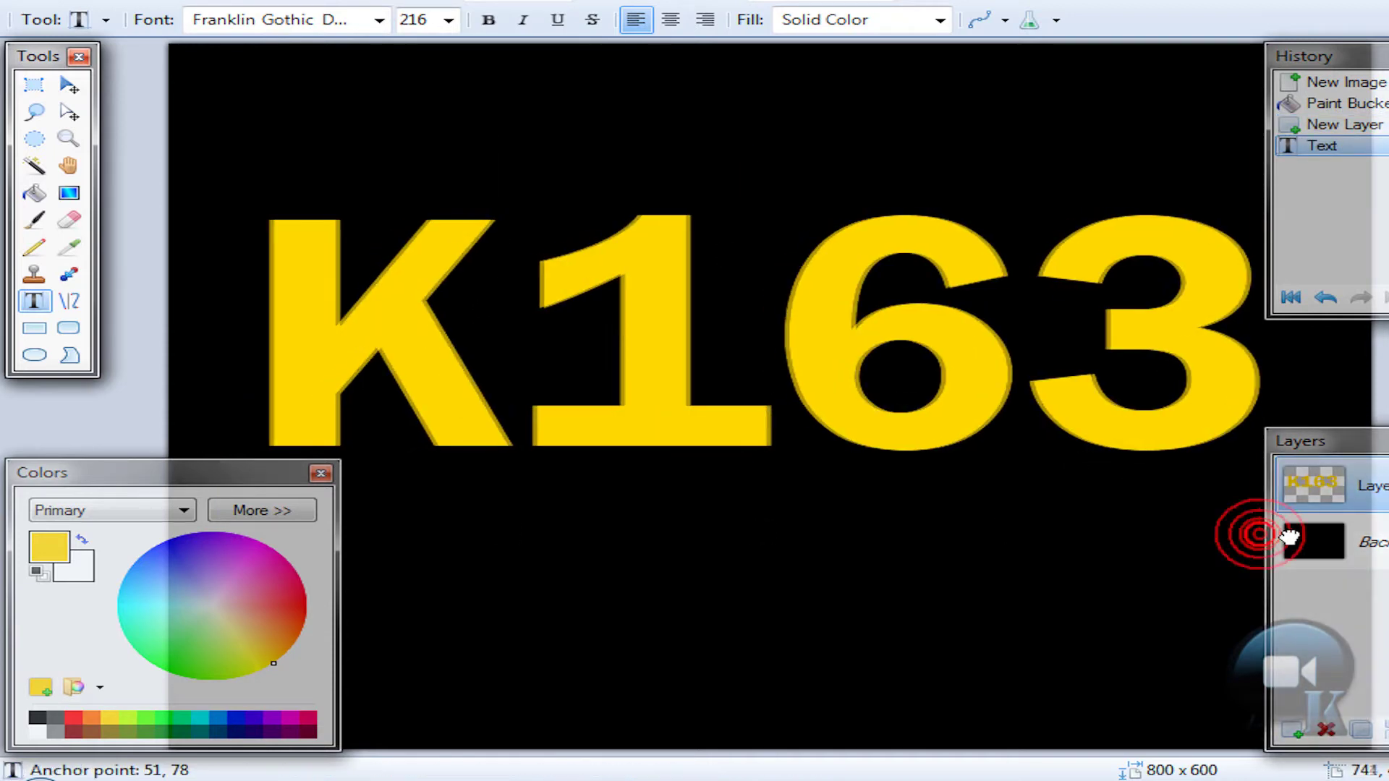
Magic-wand select the yellow K163 letters, then set primary bright blue and secondary dark blue.
click(36, 167)
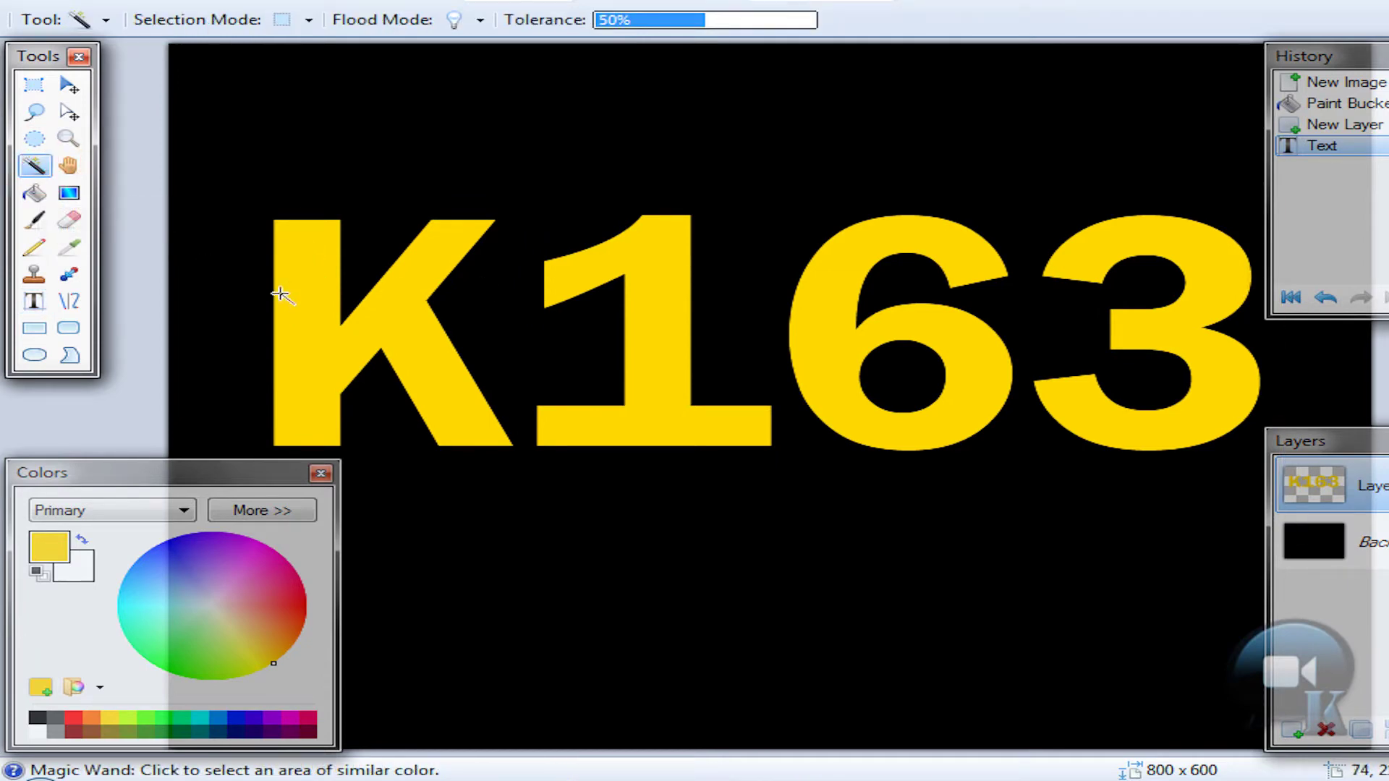
click(316, 296)
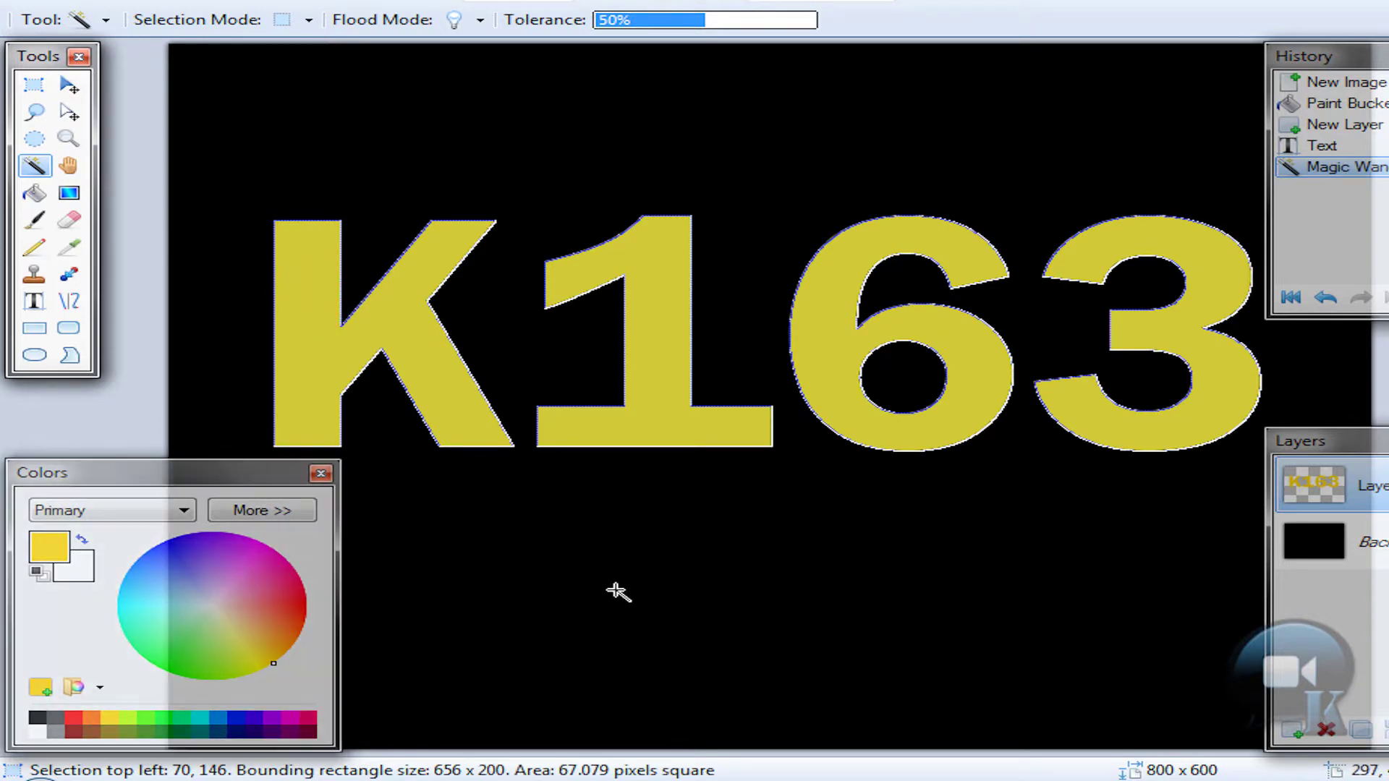
click(217, 719)
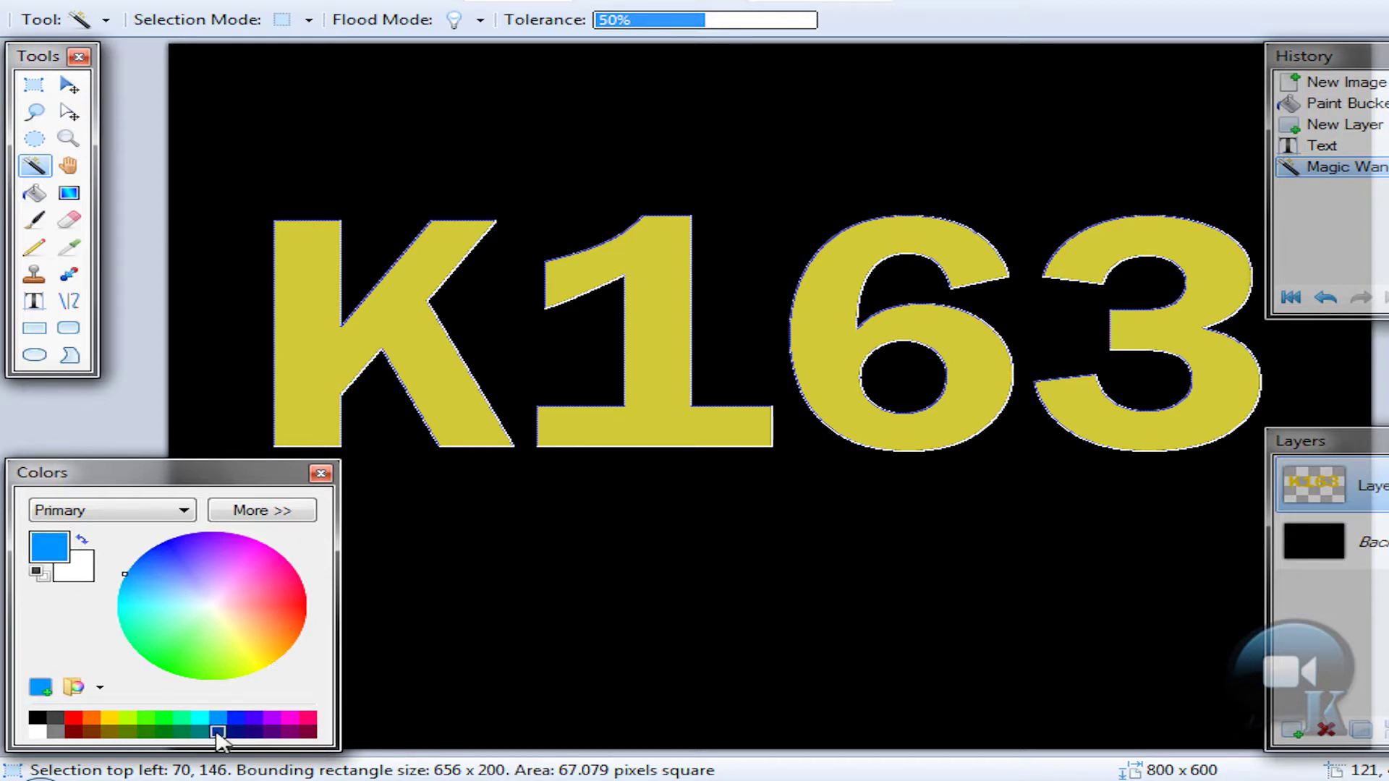
right_click(216, 732)
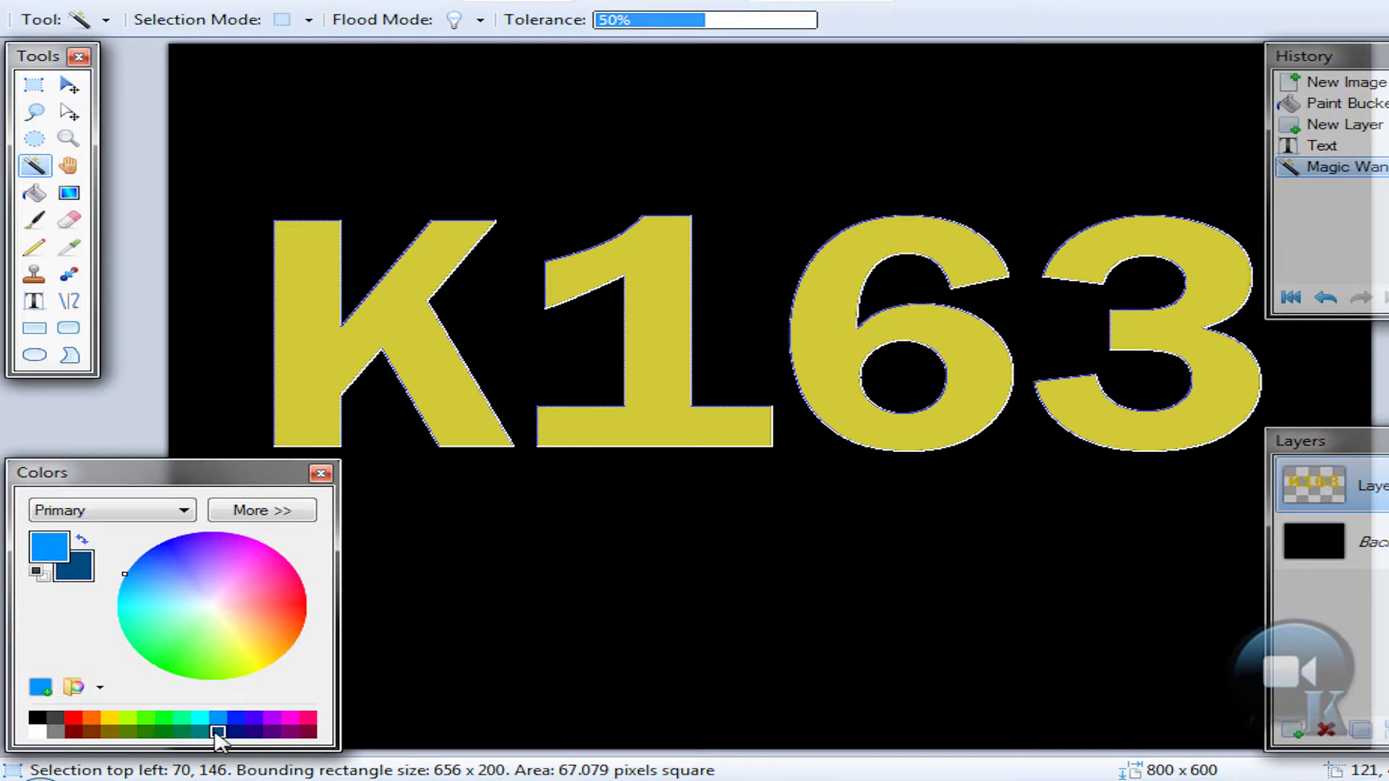
Drag a vertical bright-to-dark blue gradient from the top to the bottom of the letters.
click(69, 196)
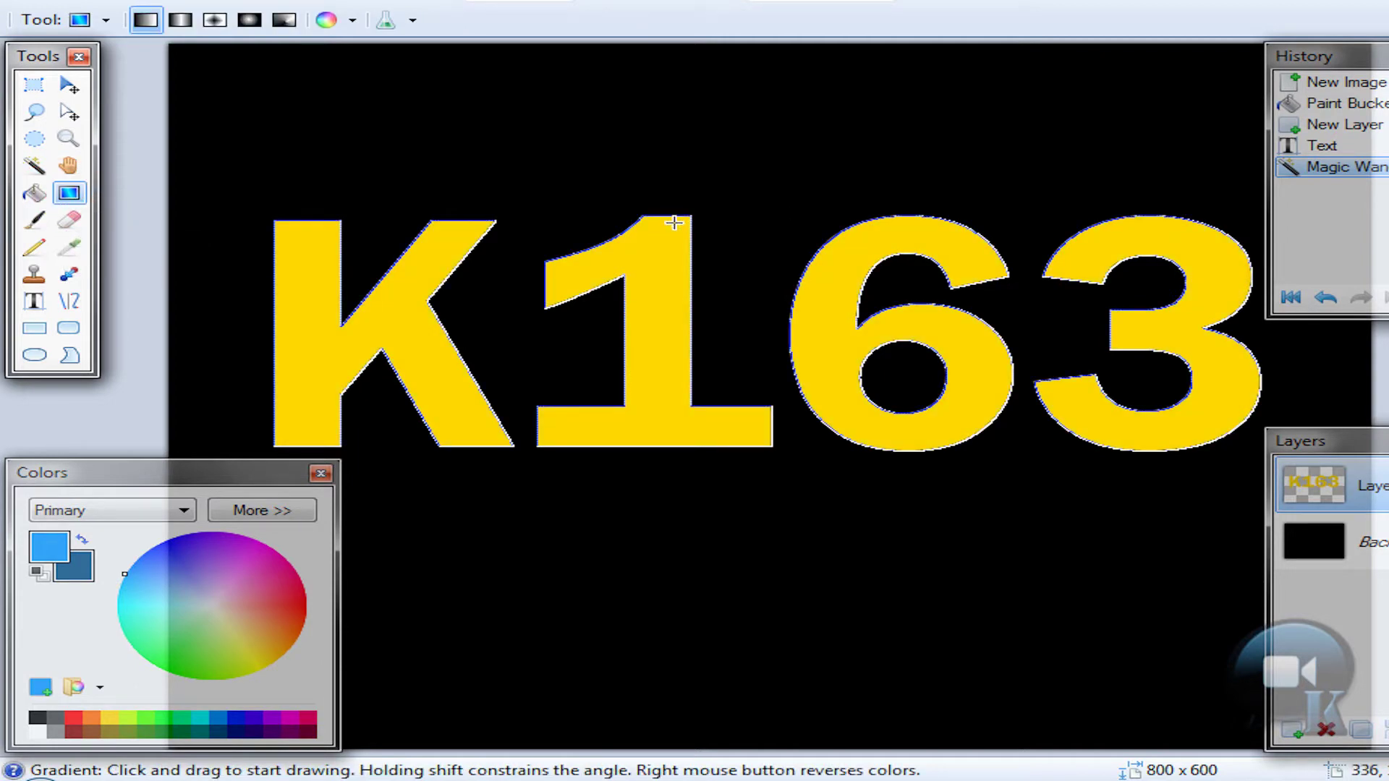
drag(673, 219, 661, 443)
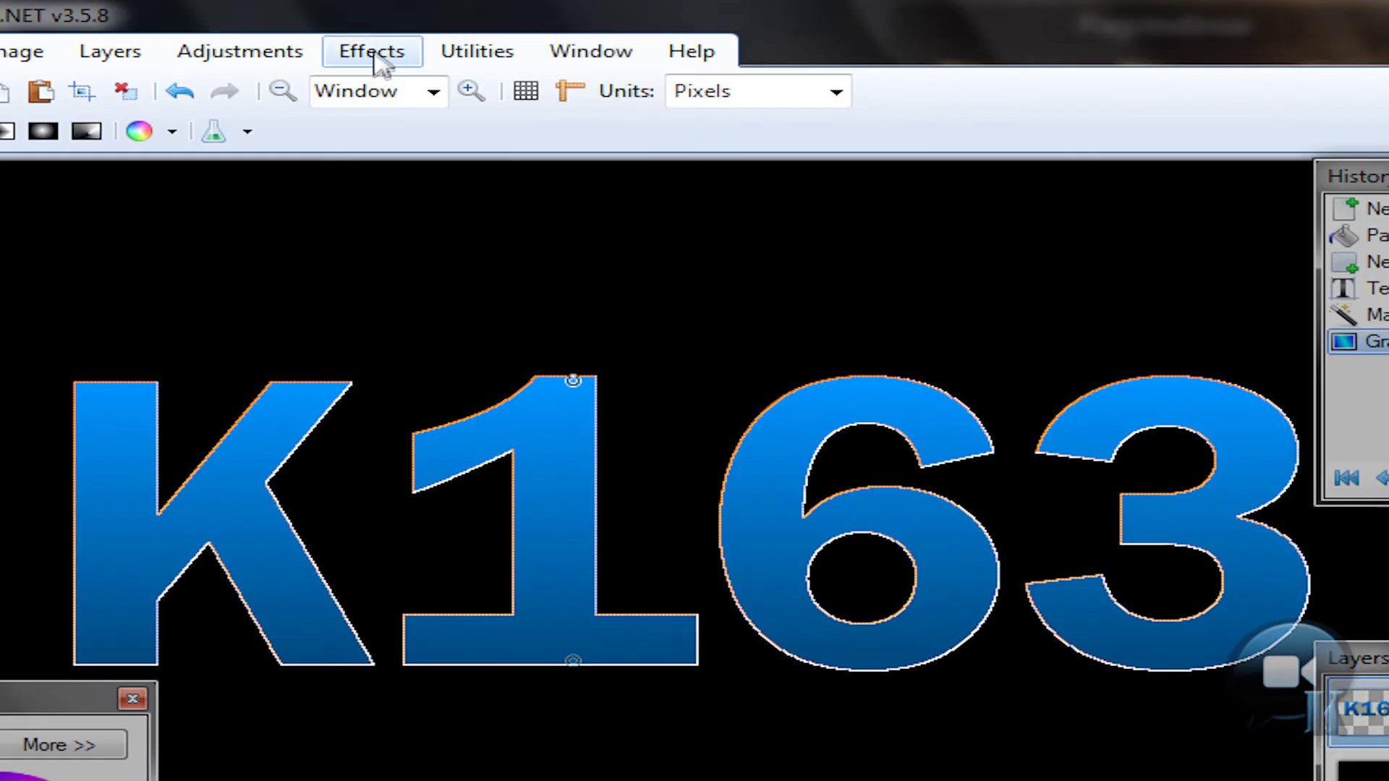
Apply Bevel Selection at depth 5 to the K163 letters.
click(373, 50)
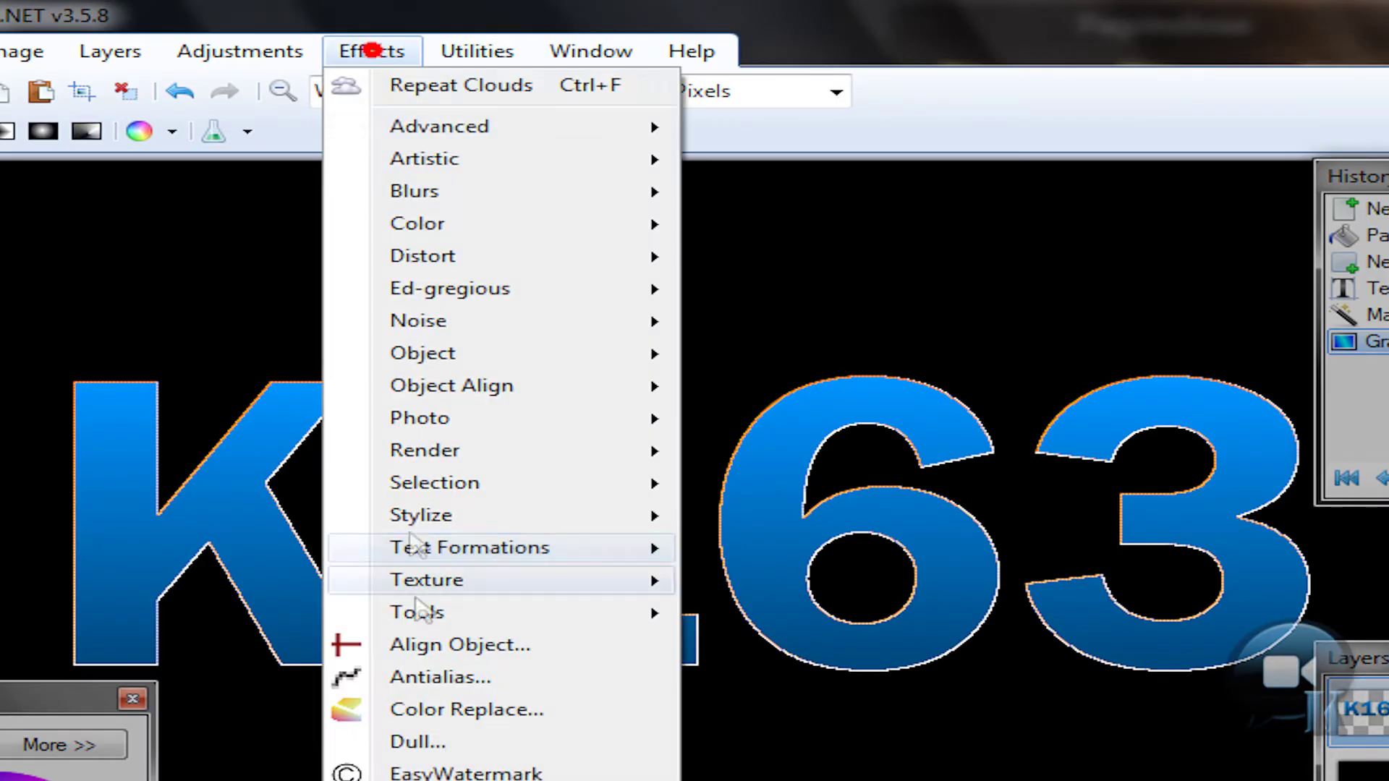
click(419, 484)
click(741, 480)
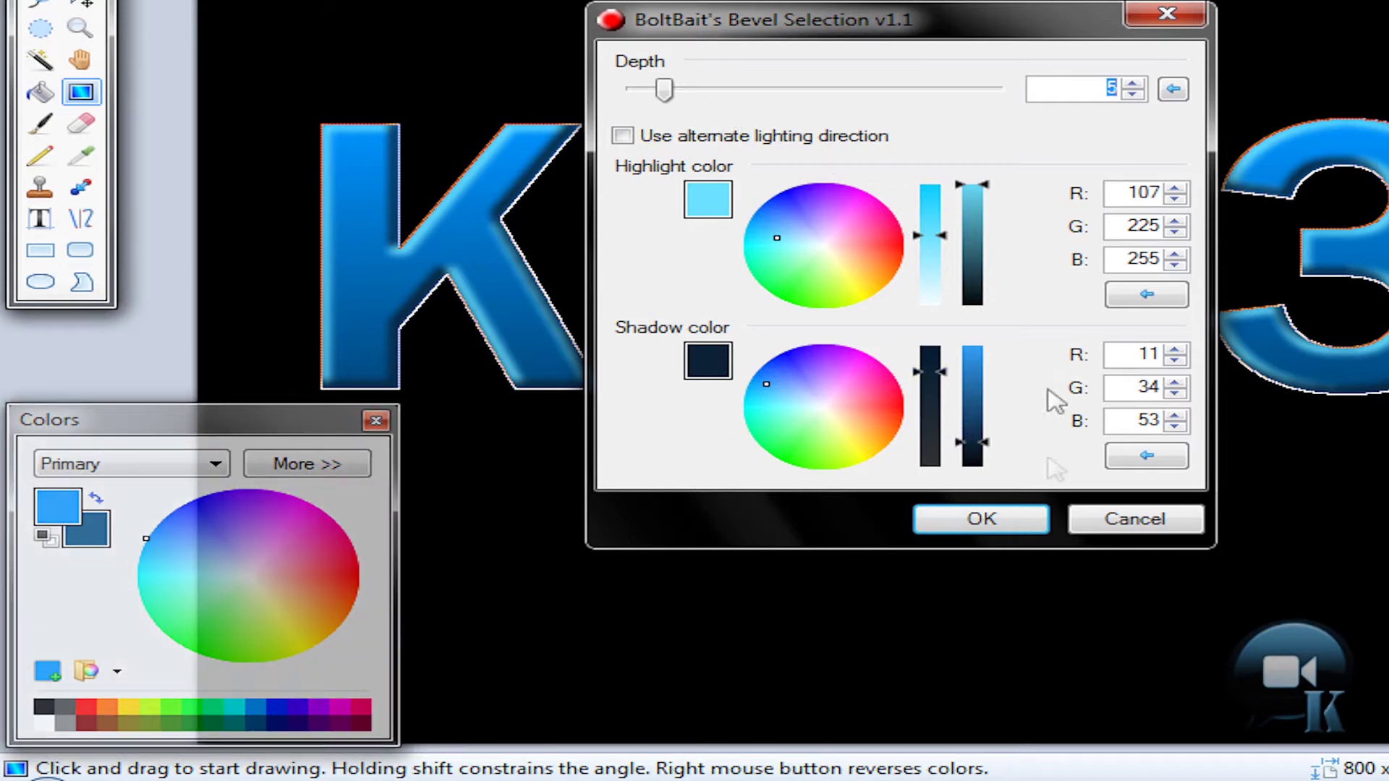
click(983, 517)
Repeat Bevel Selection several more times to deepen the raised edges.
click(597, 0)
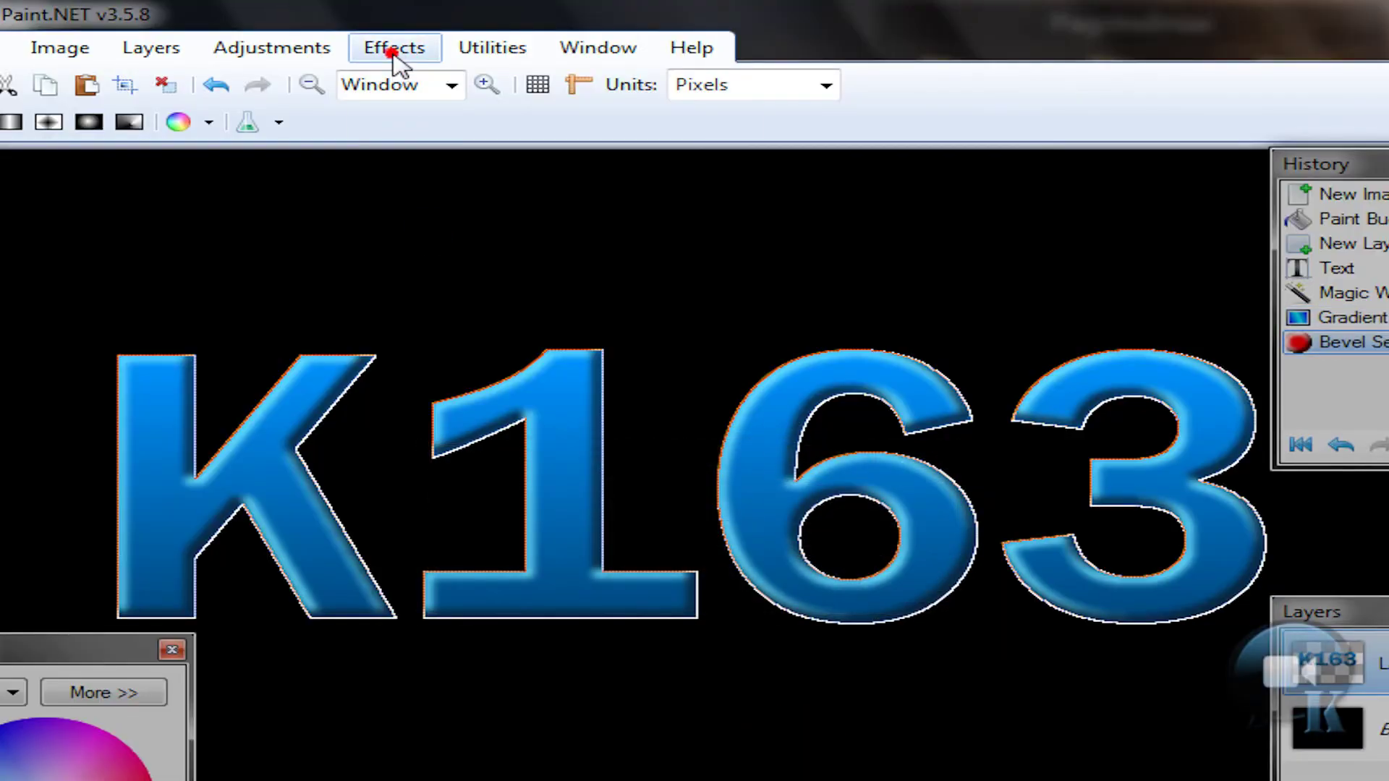
click(401, 80)
click(394, 50)
click(409, 81)
click(395, 47)
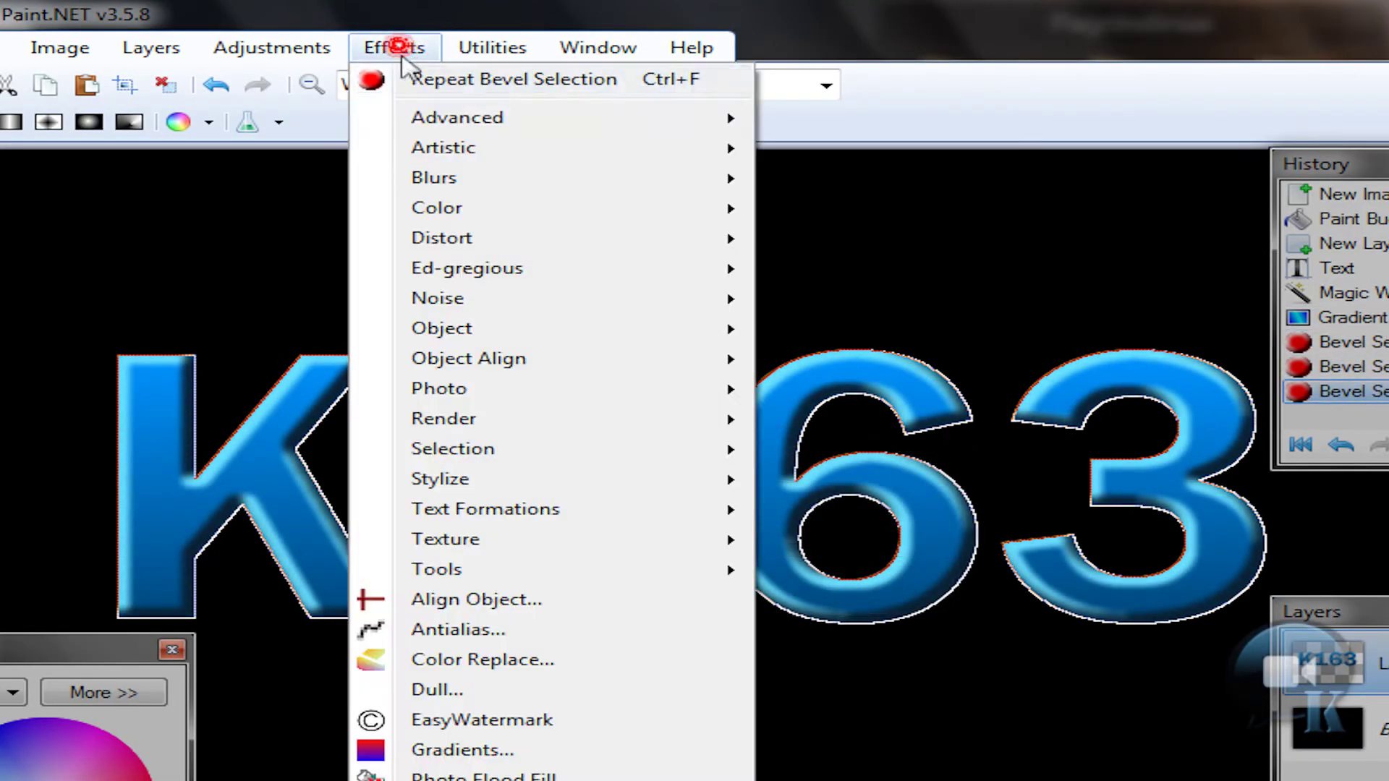
click(403, 78)
click(396, 50)
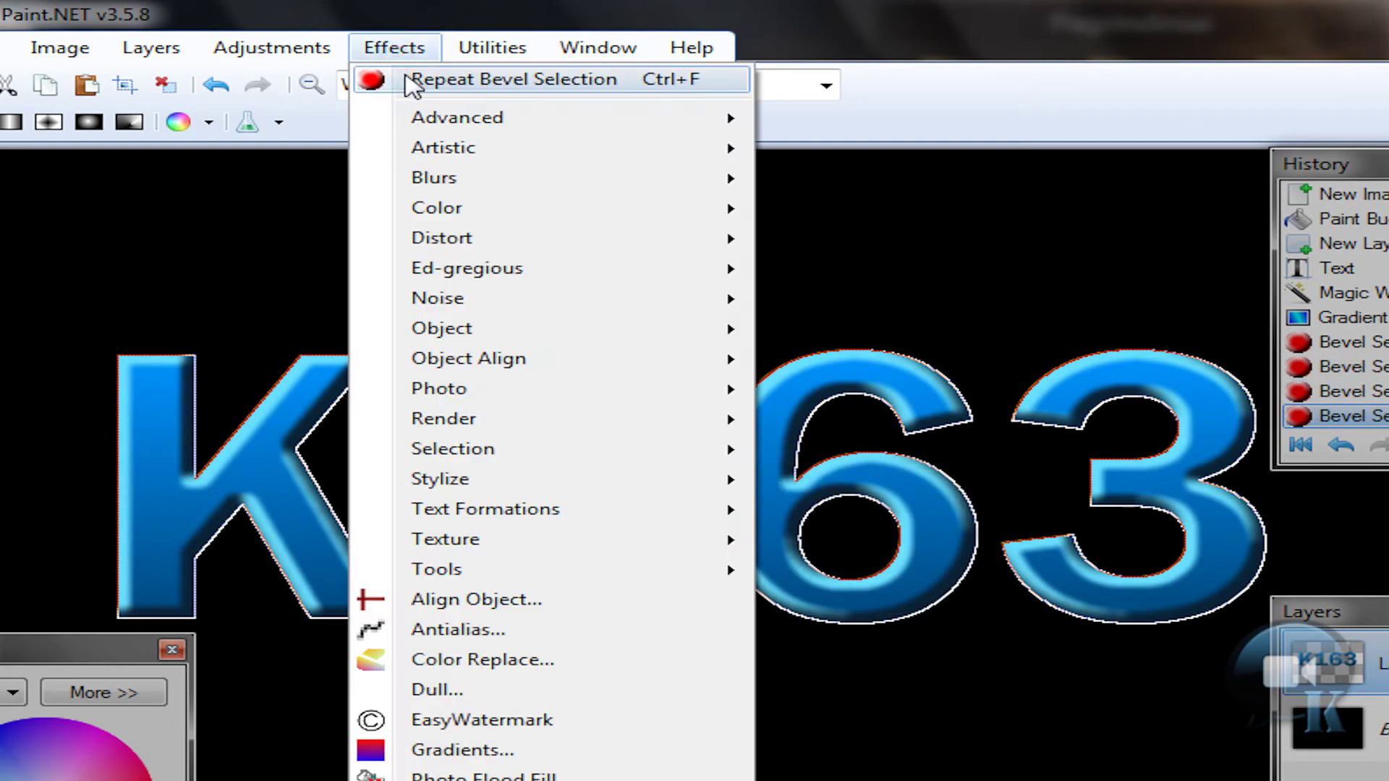
click(403, 78)
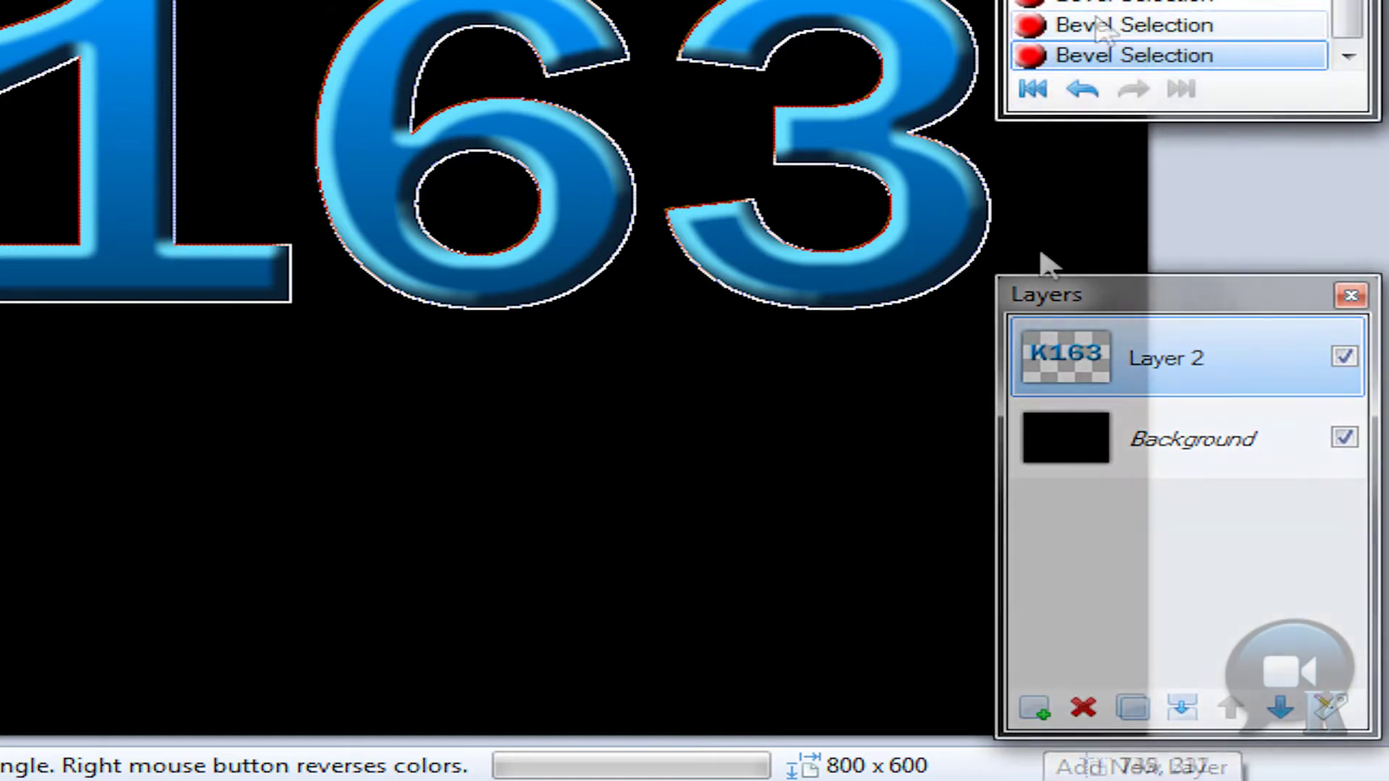
Add Layer 3 and render Clouds on it with scale 100 and roughness 0.67.
click(1036, 712)
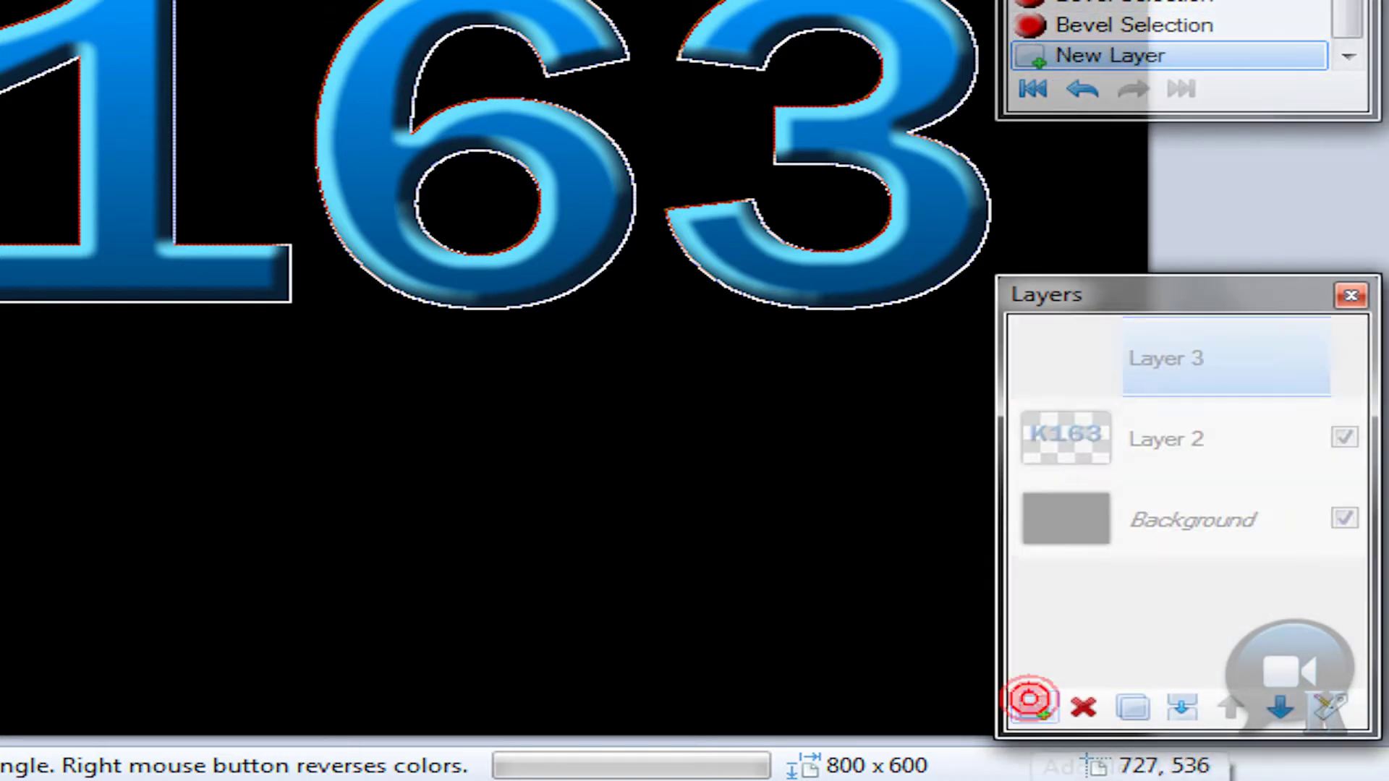
click(411, 45)
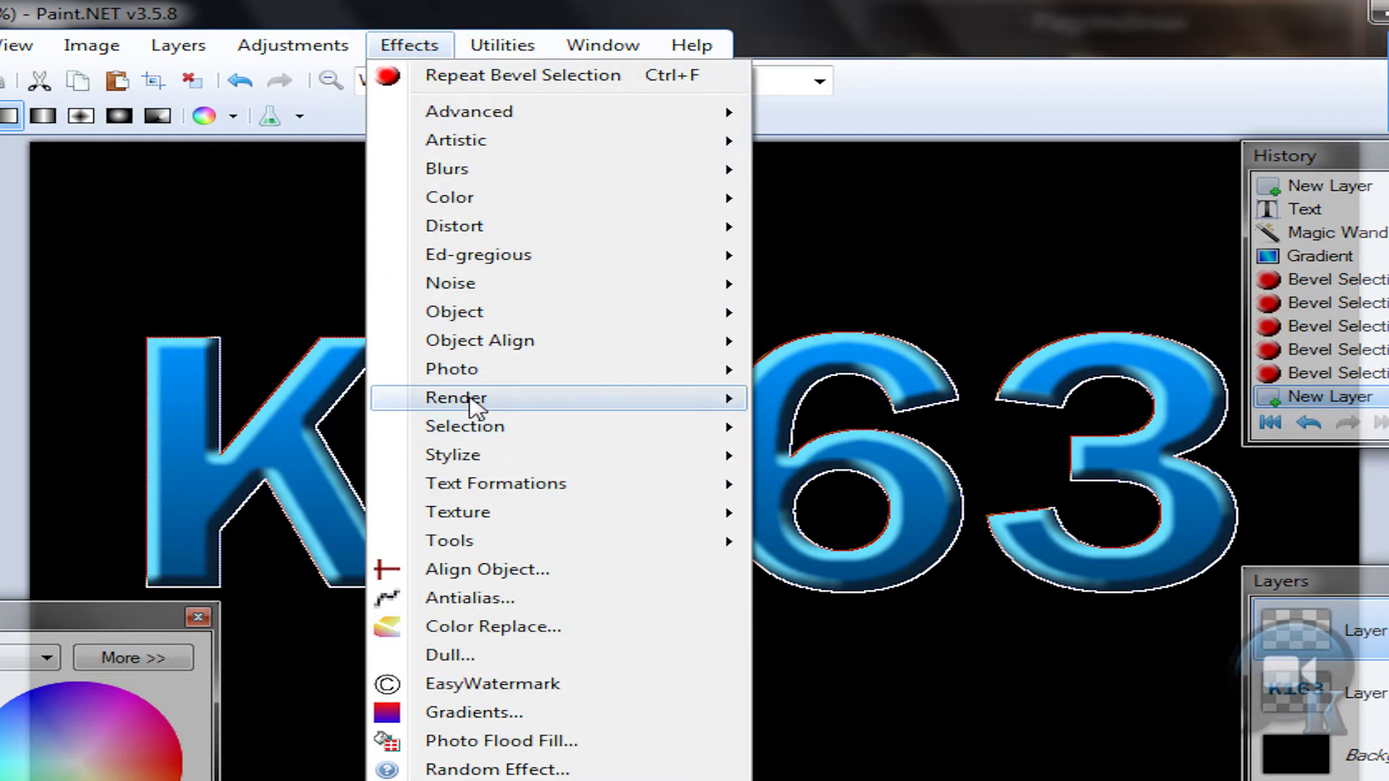
mouse_move(474, 405)
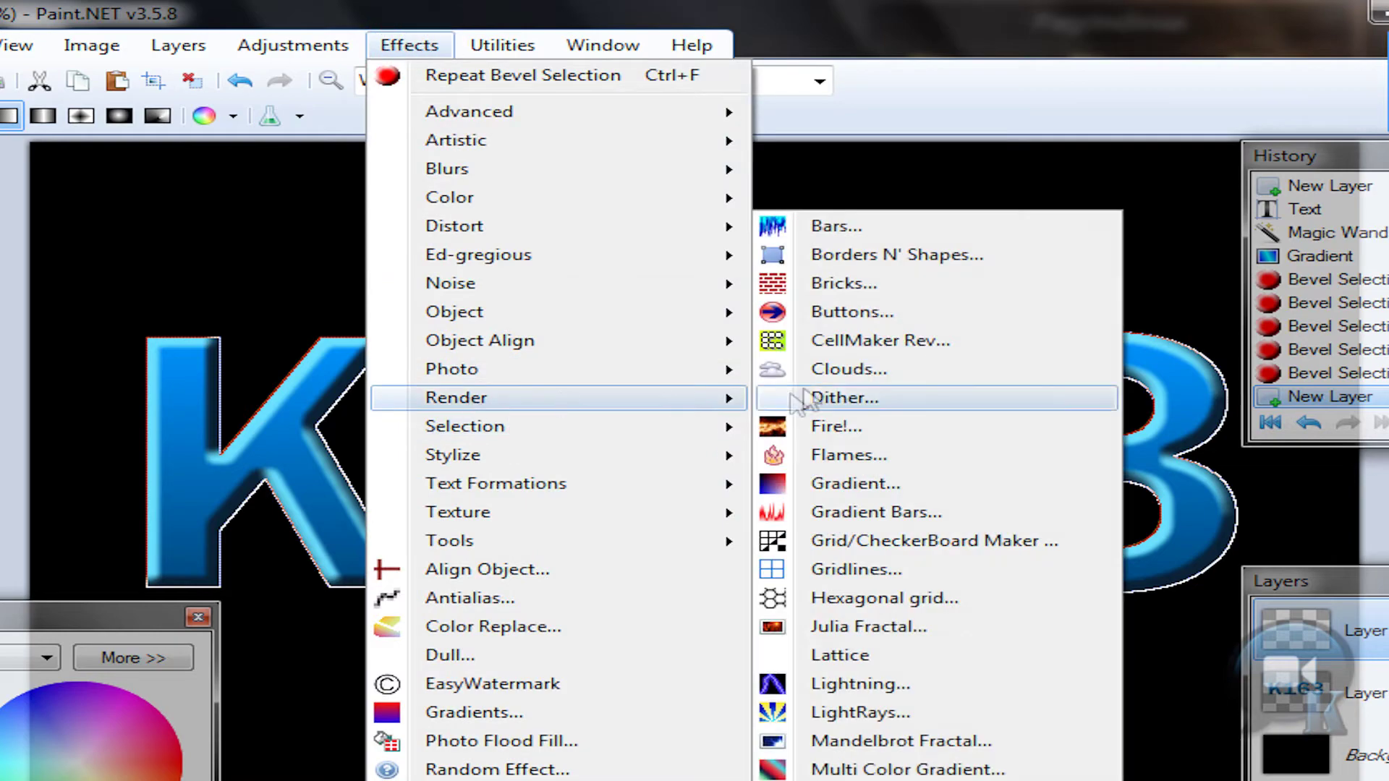
click(799, 364)
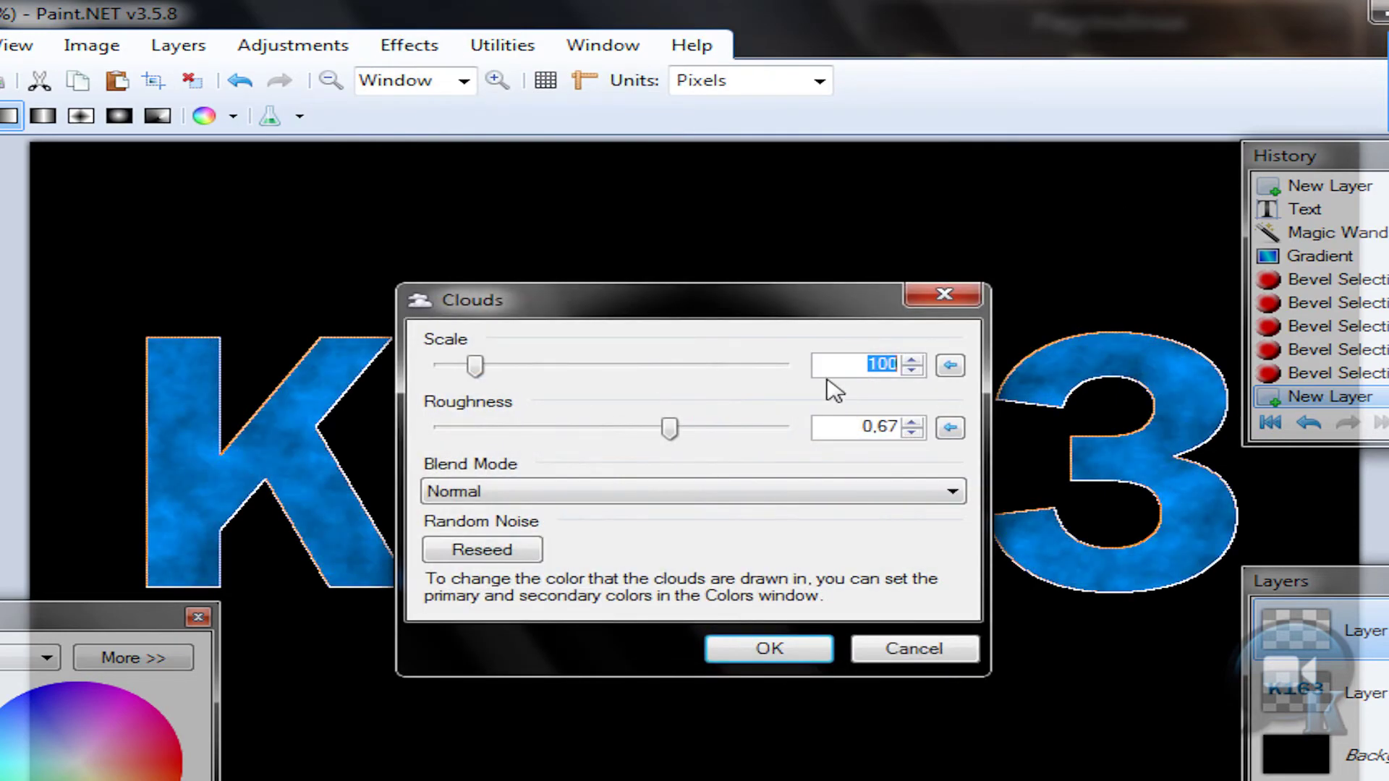
click(843, 364)
click(848, 428)
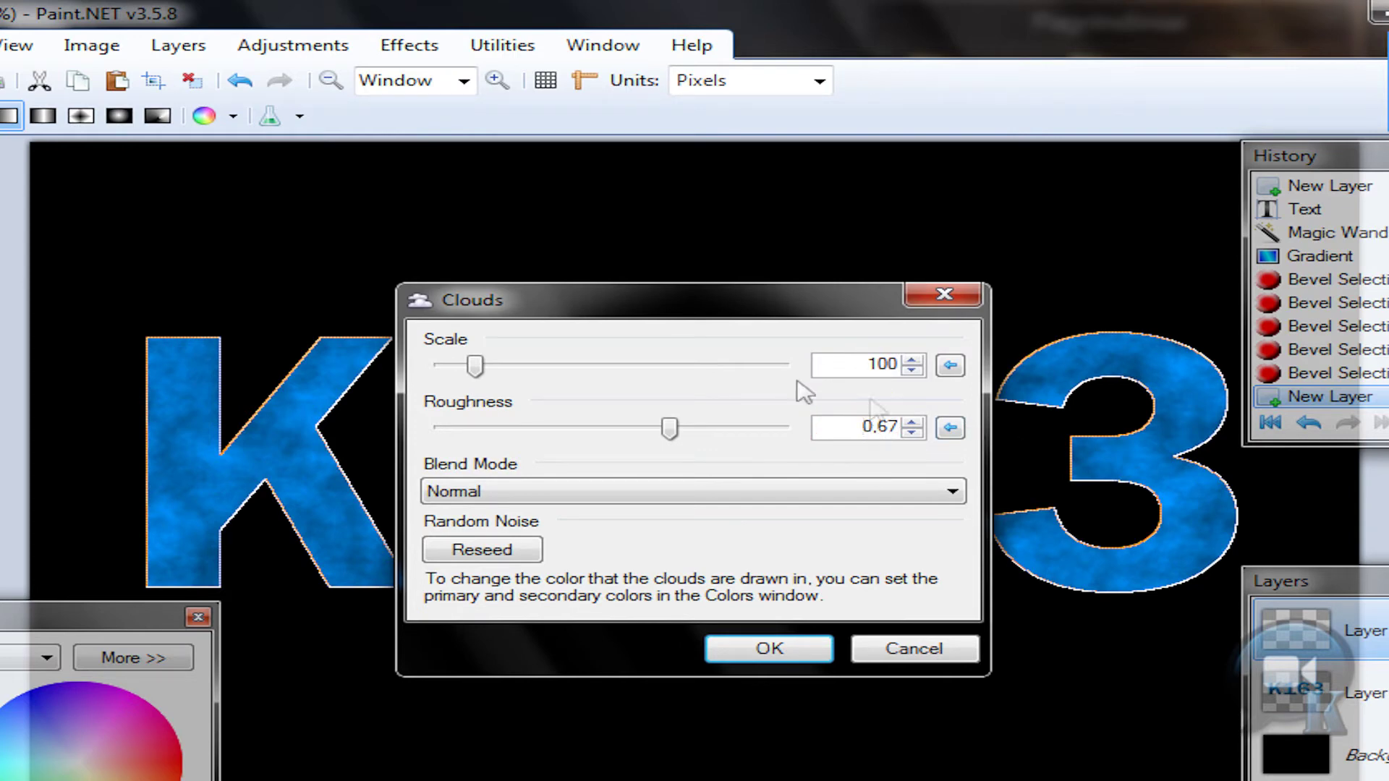
click(767, 651)
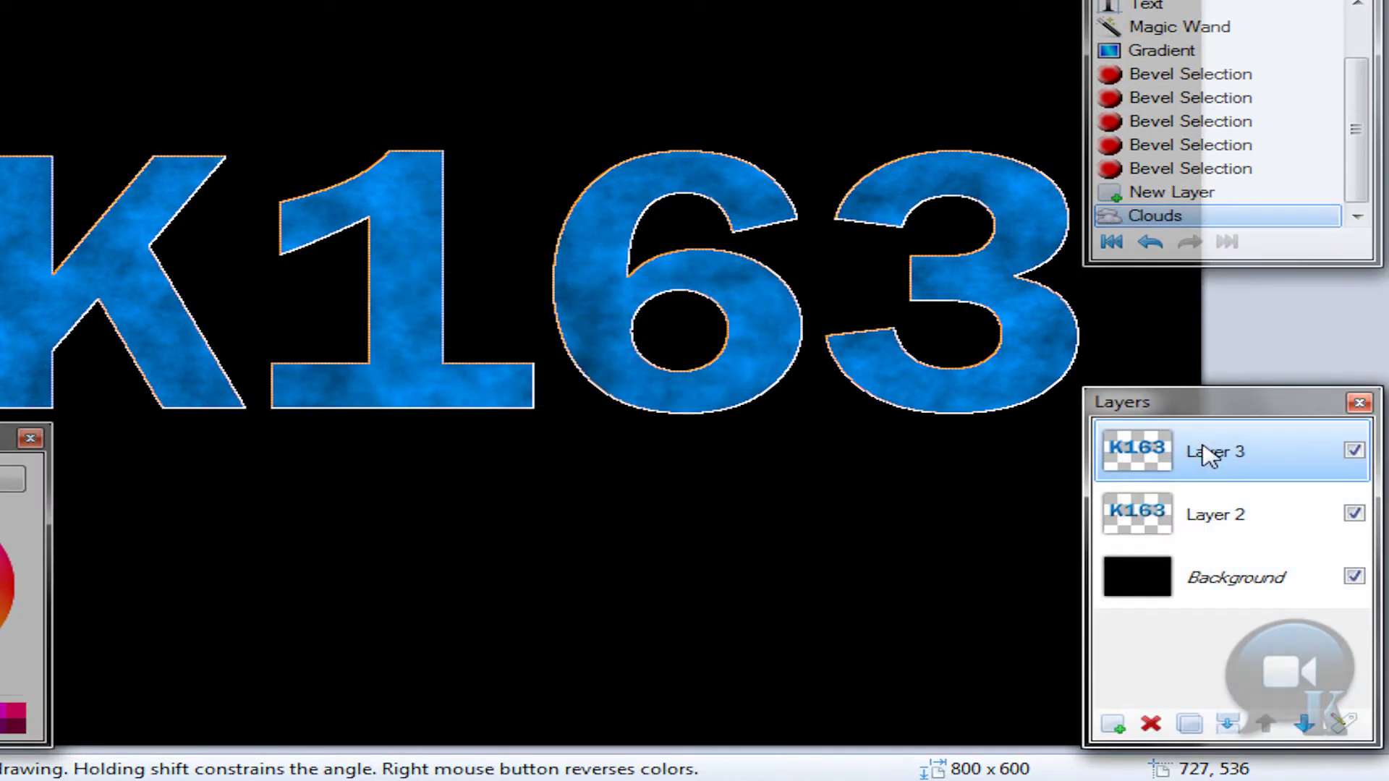
Set Layer 3 to Multiply at opacity 163 and merge it down into Layer 2.
double_click(1206, 454)
drag(505, 202, 552, 412)
click(531, 552)
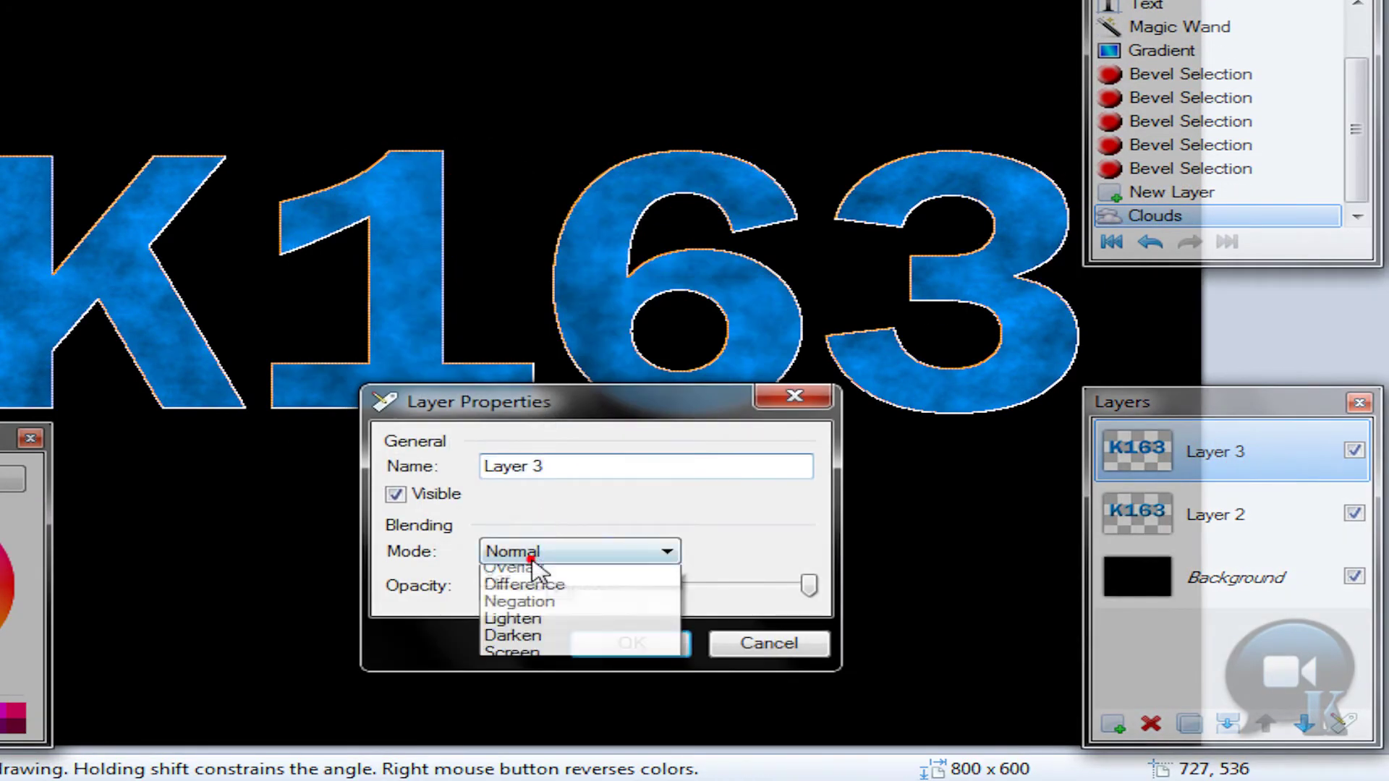
click(530, 593)
drag(810, 587, 739, 587)
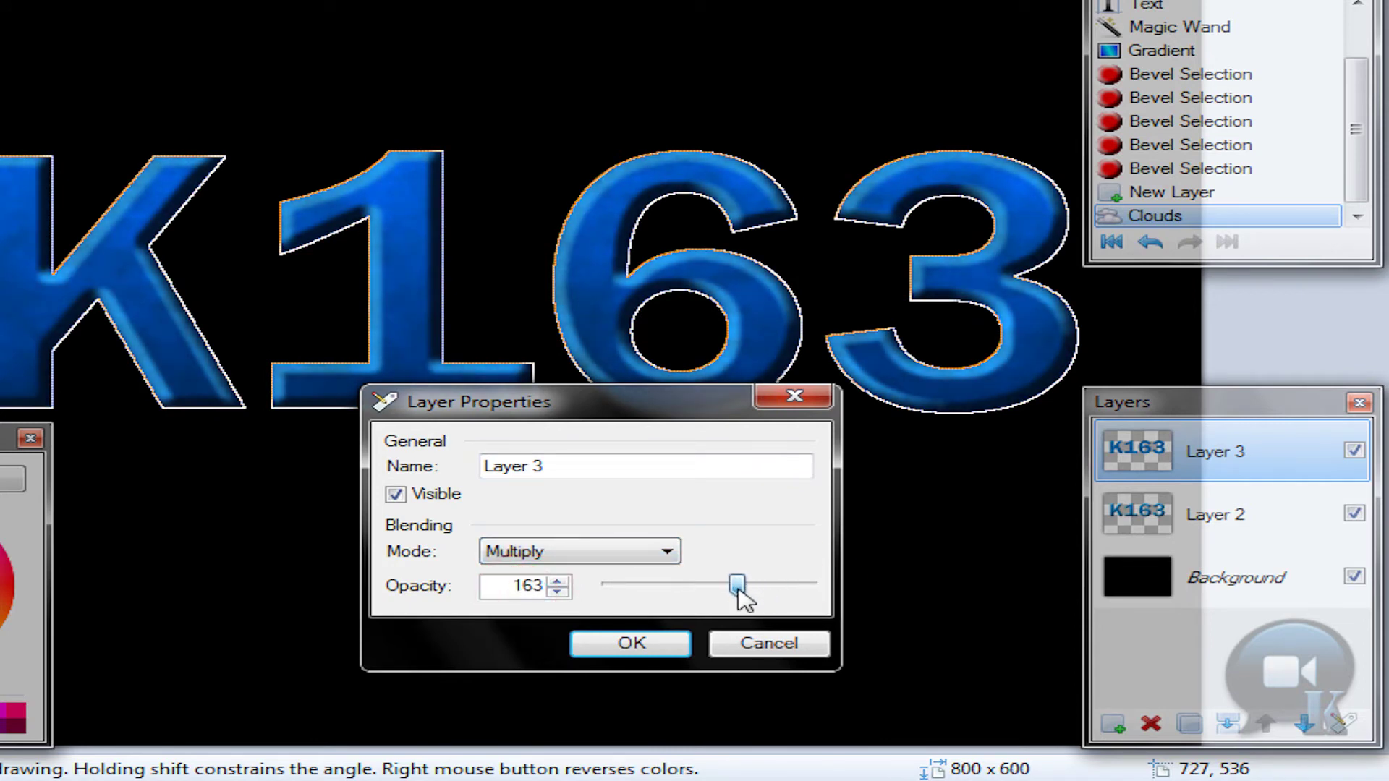
click(634, 644)
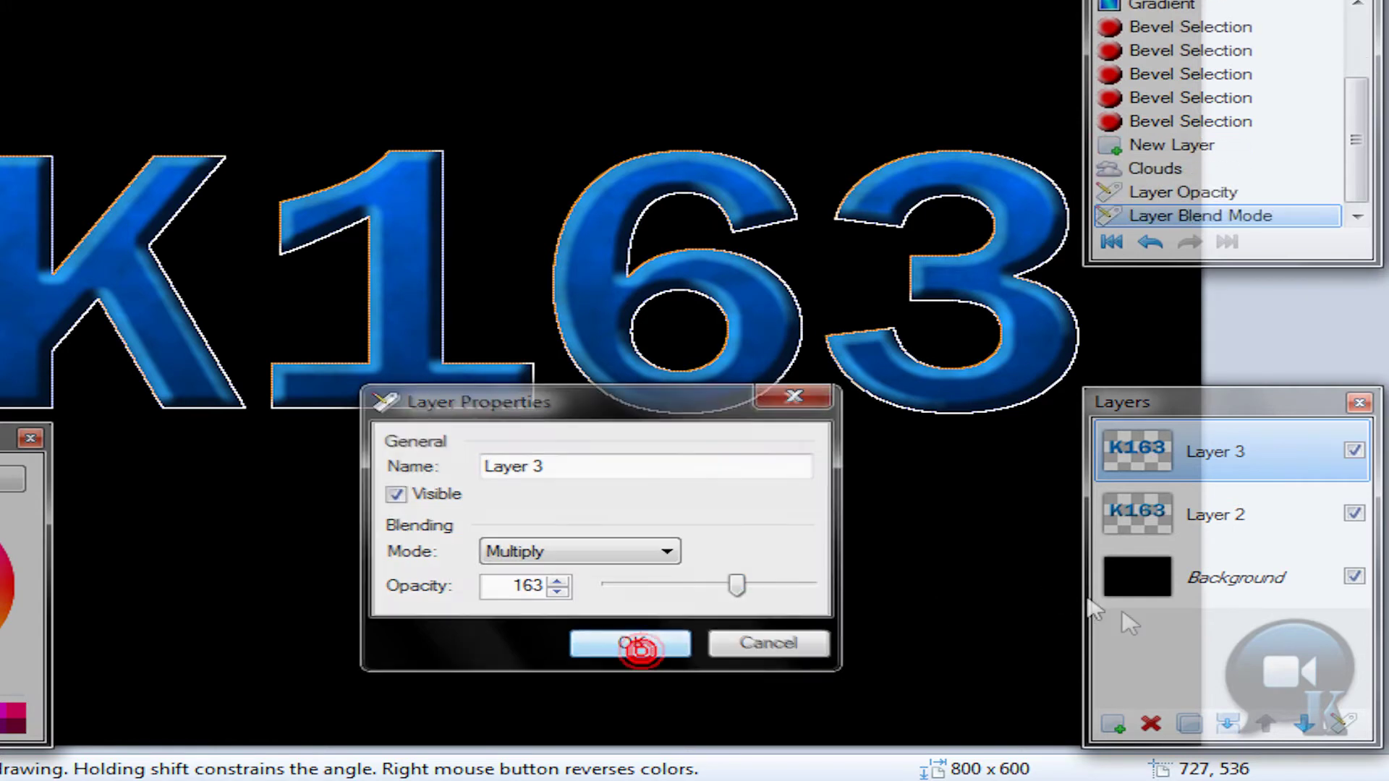
click(1228, 723)
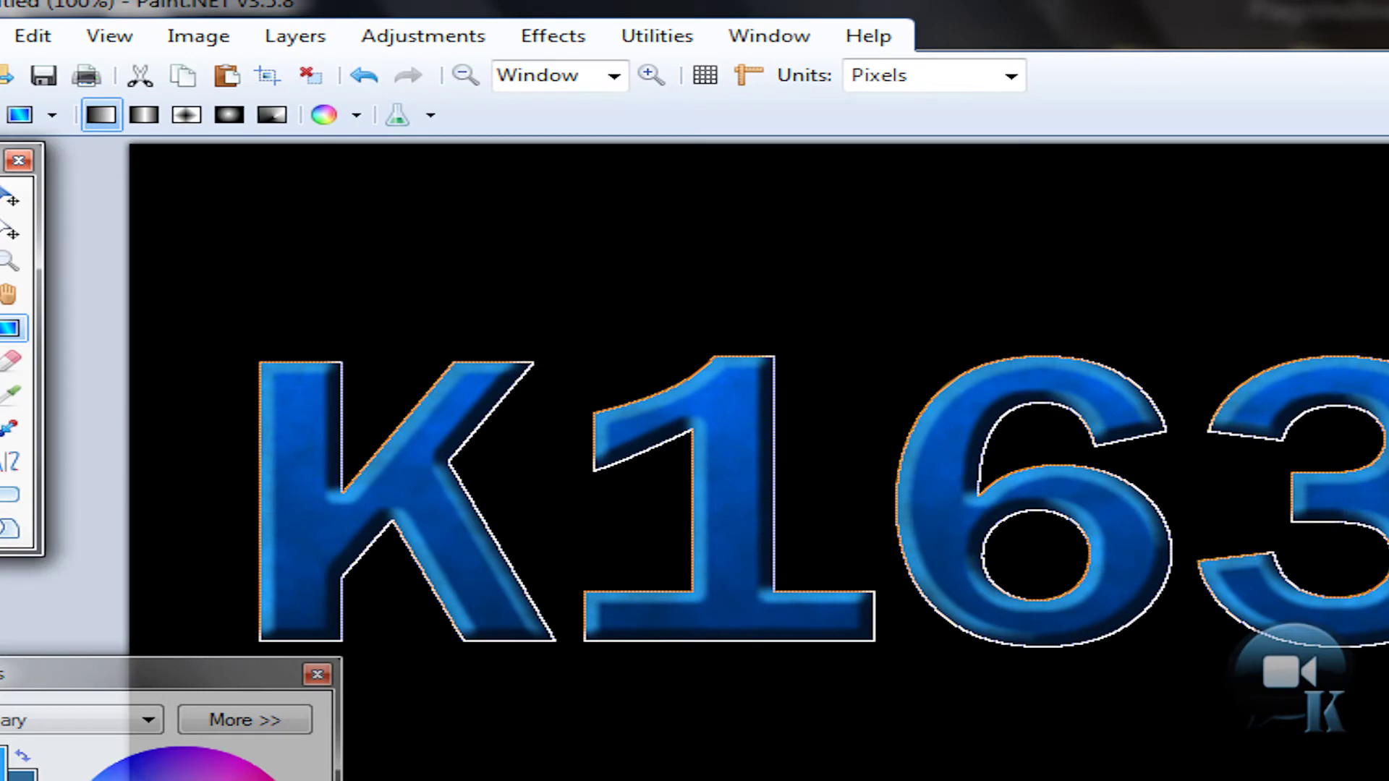
Deselect, then restore the selection around the K163 letters.
click(311, 75)
click(553, 37)
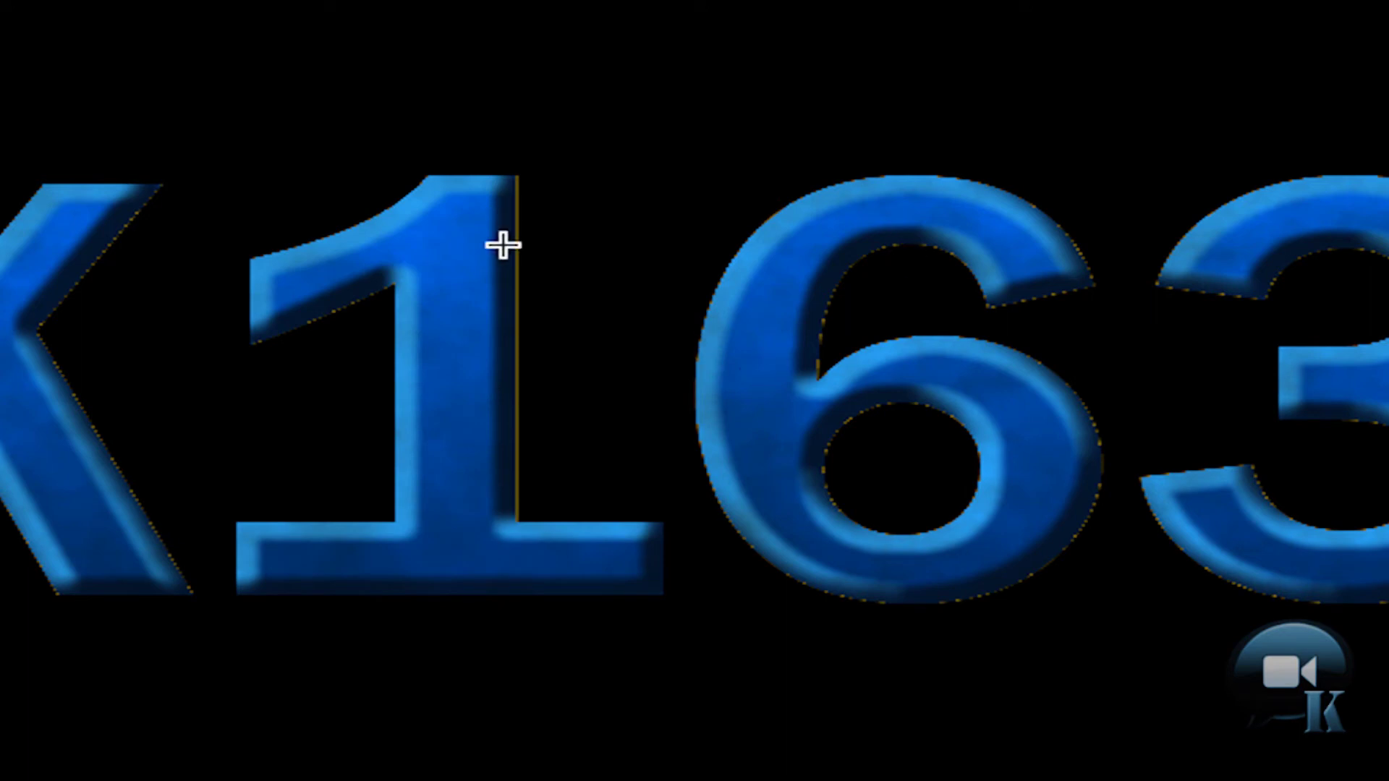
key(alt+a)
key(Escape)
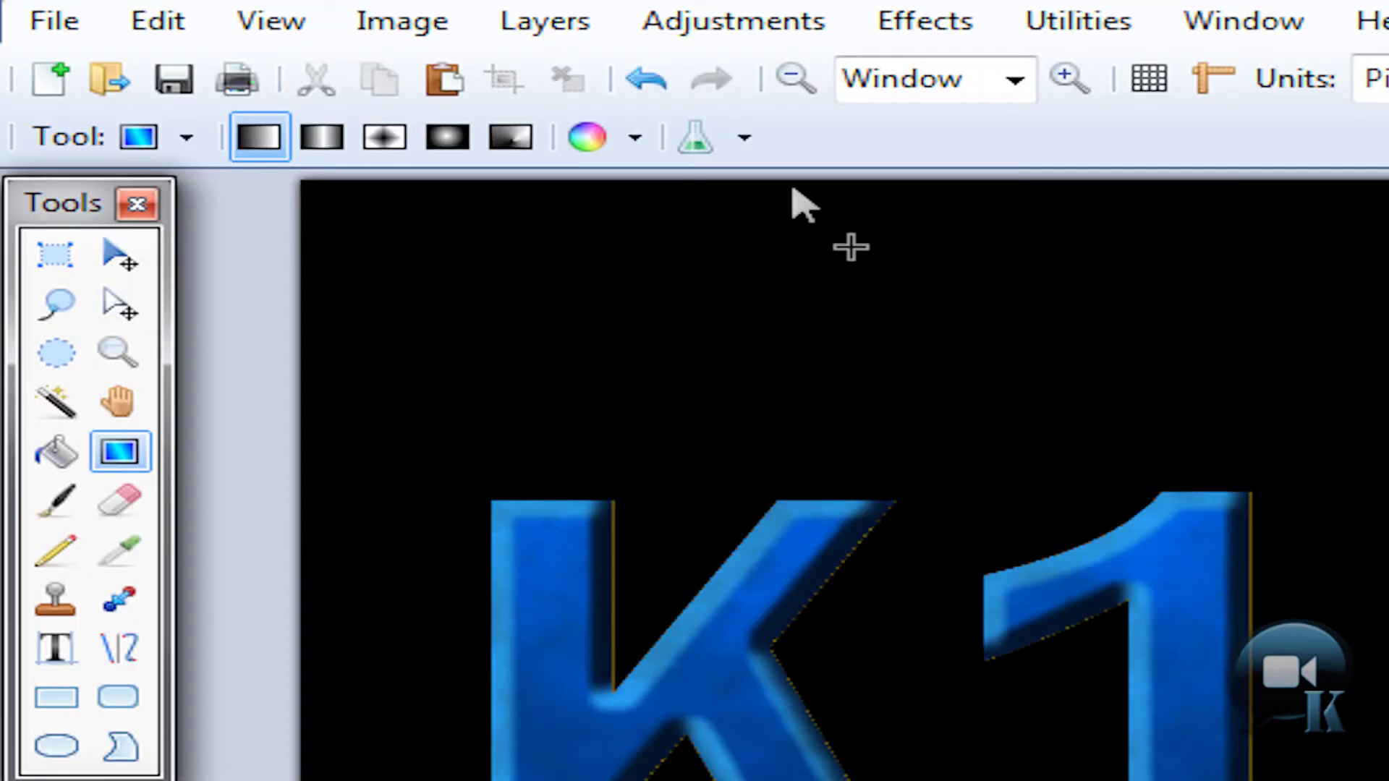
click(645, 81)
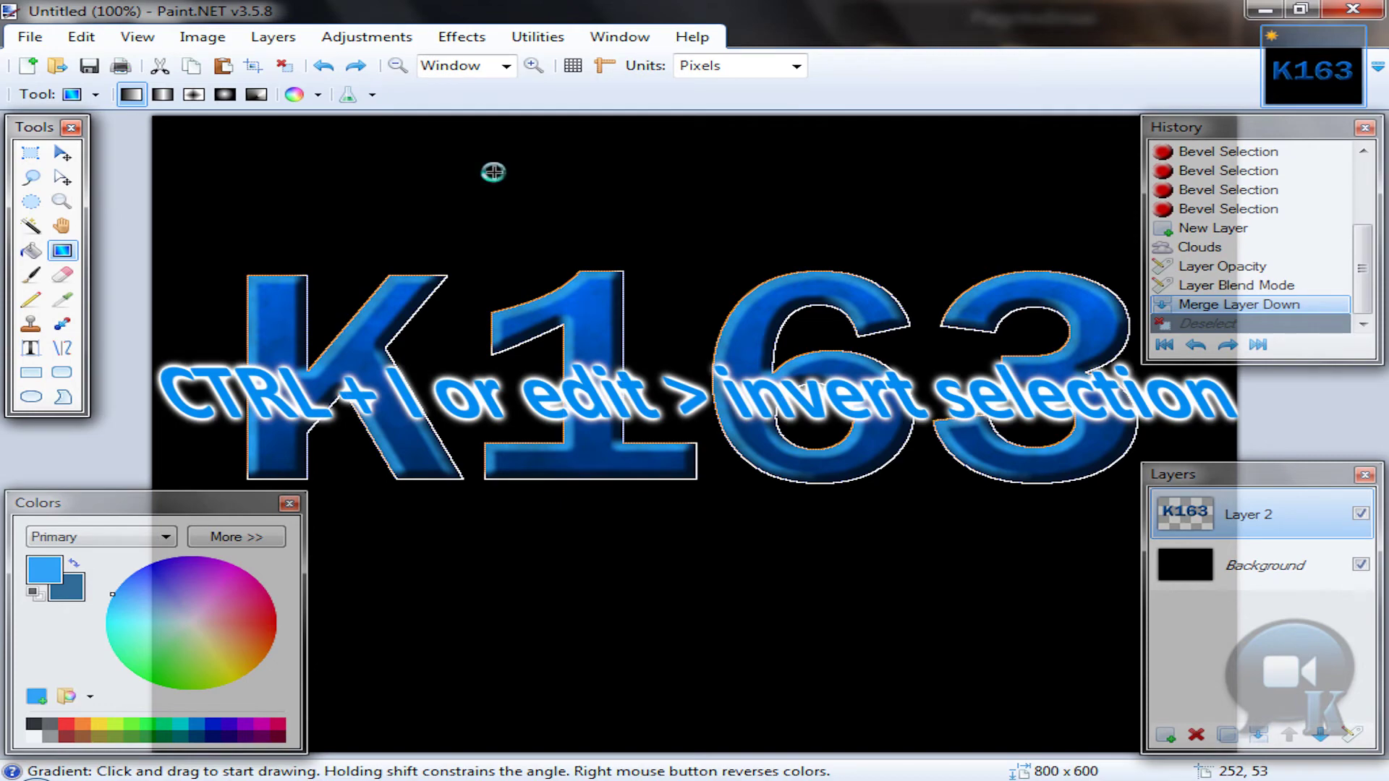
Invert the selection, delete everything outside the letters, and apply Antialias to their edges.
key(ctrl+i)
key(Delete)
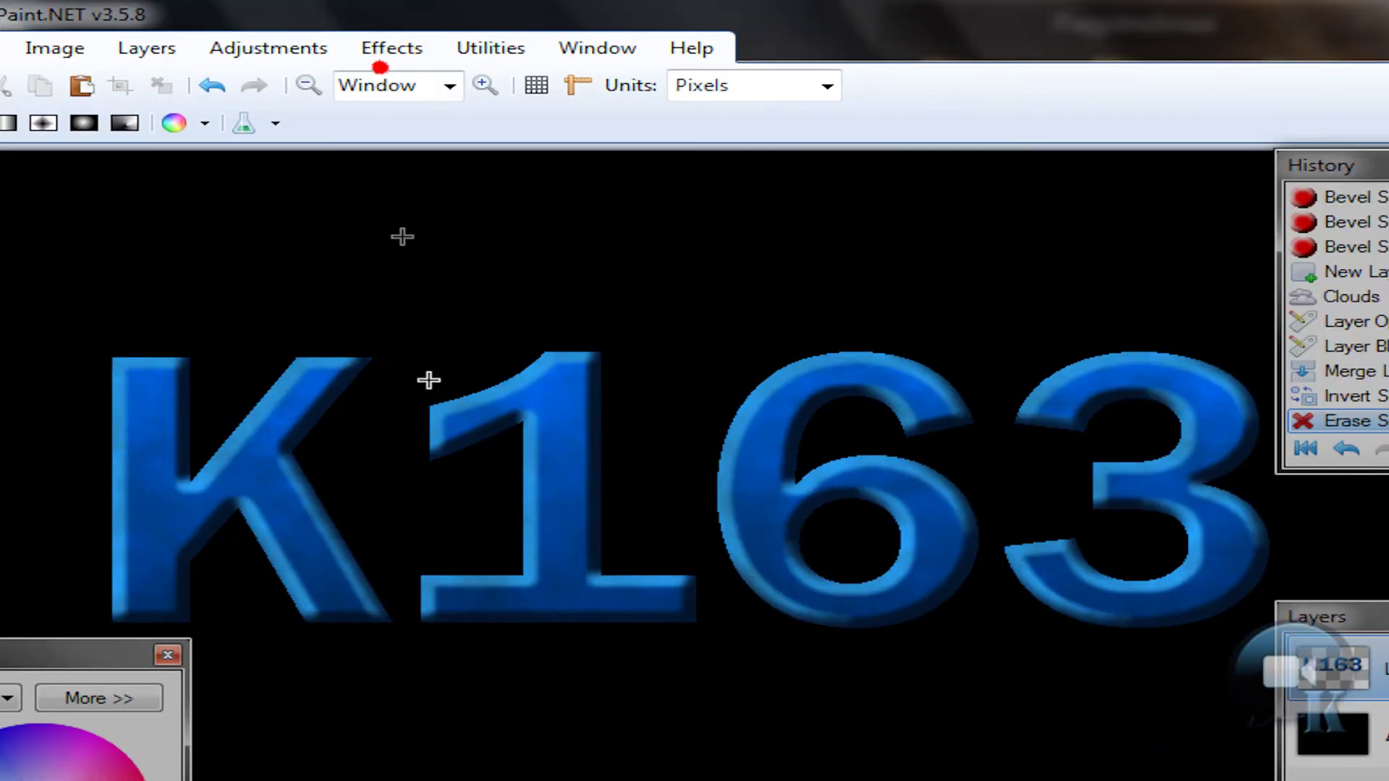
click(390, 49)
click(414, 628)
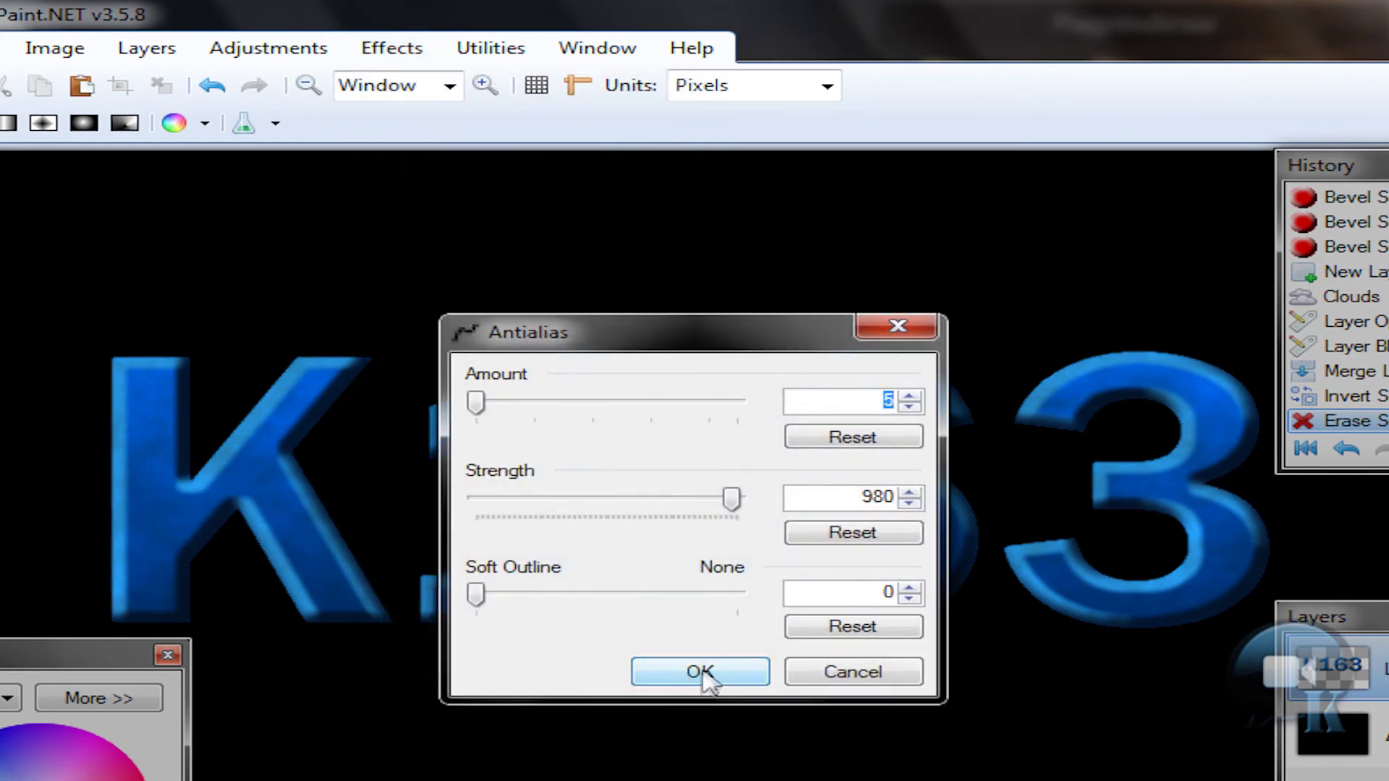
click(703, 671)
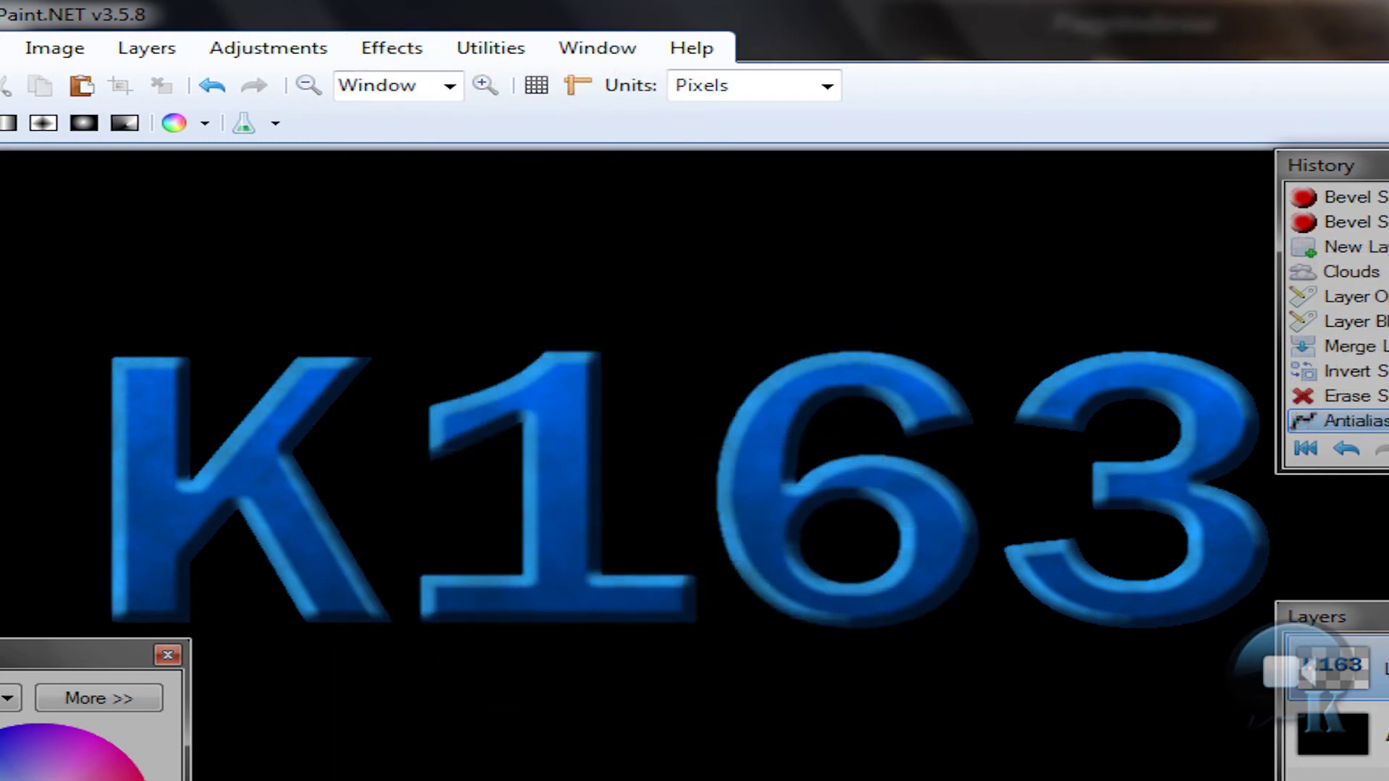
click(243, 49)
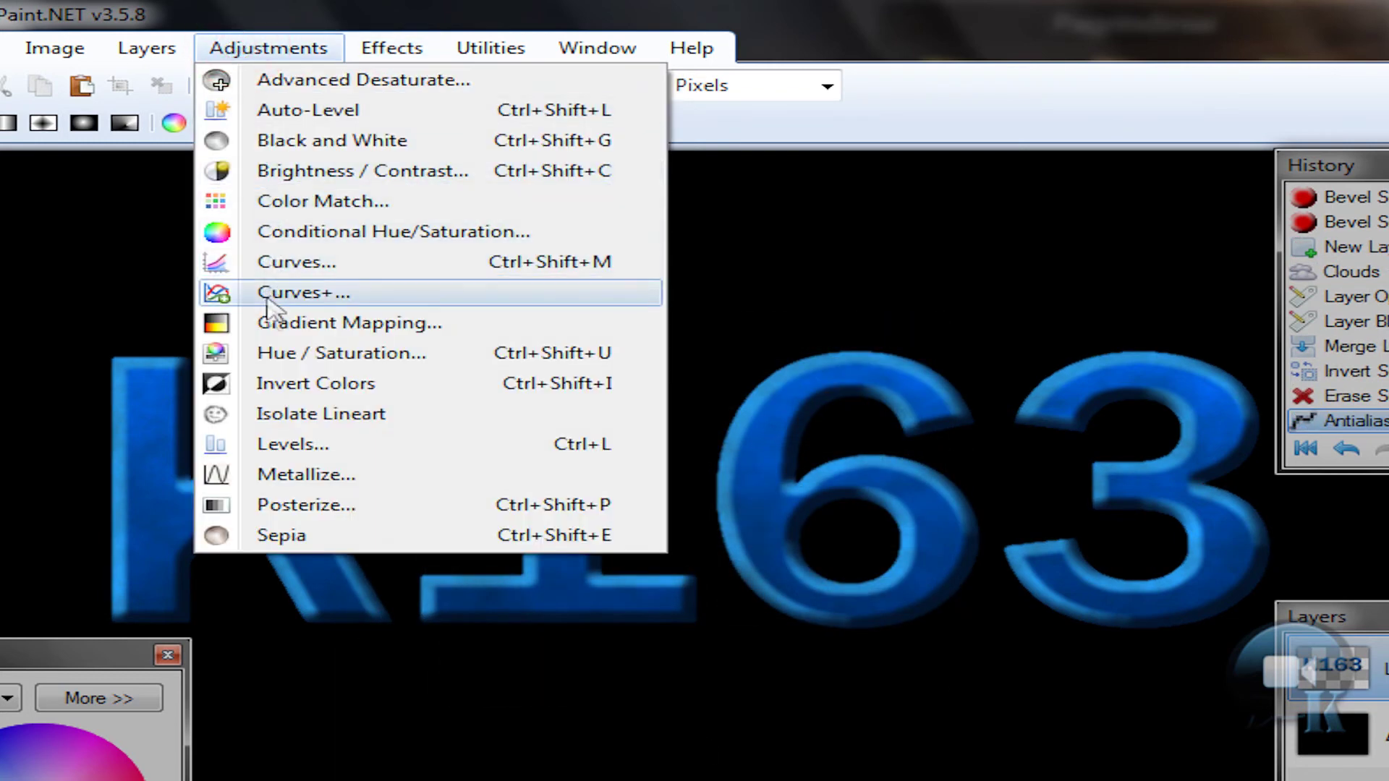
Apply Hue / Saturation with saturation 67, leaving hue and lightness at 0.
click(272, 356)
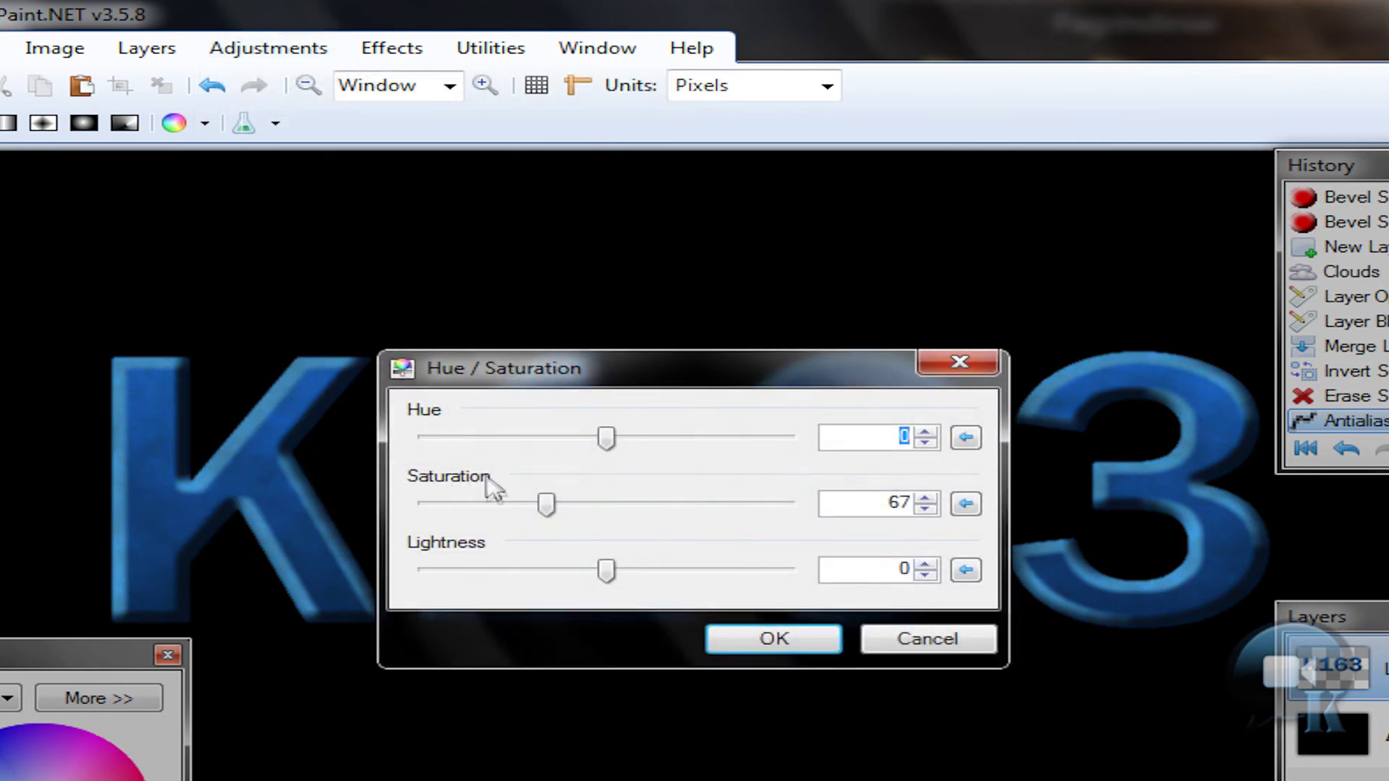
click(876, 501)
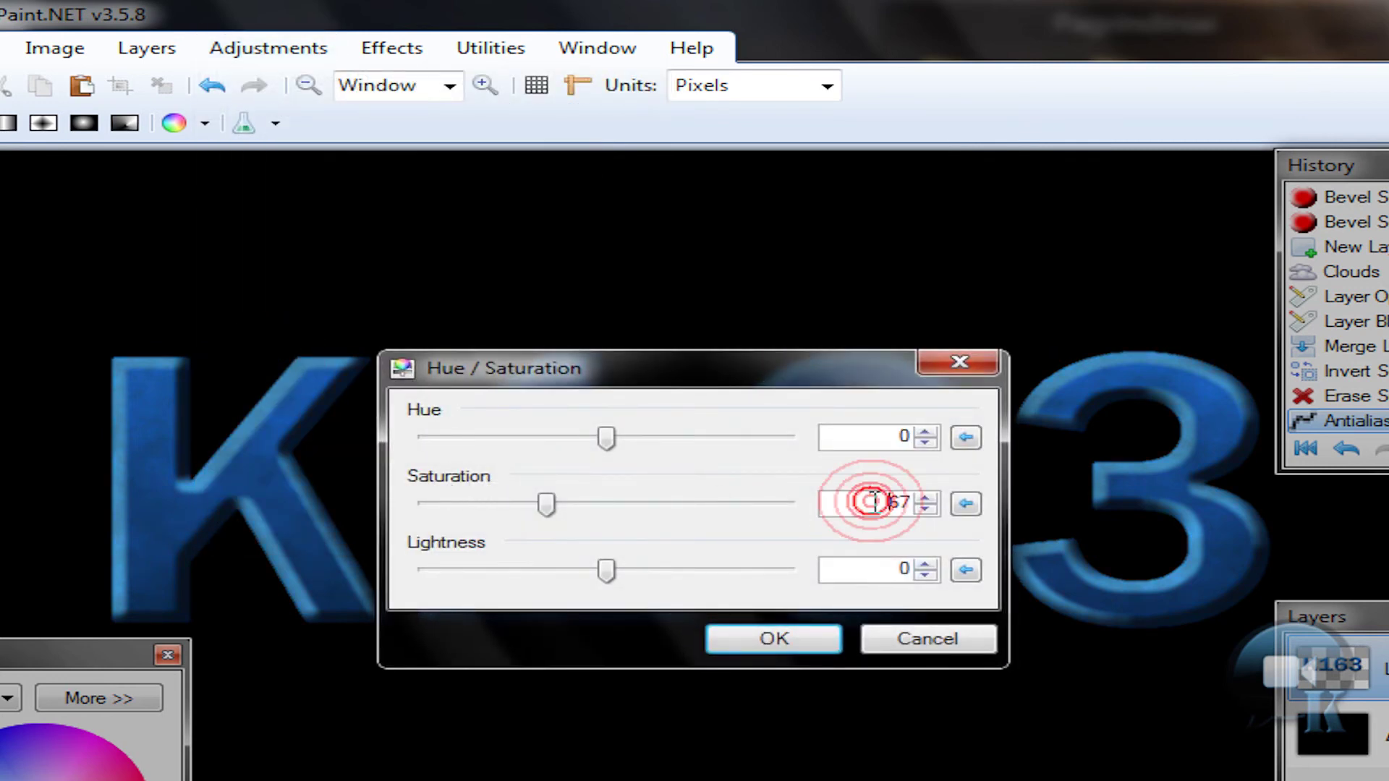
click(774, 643)
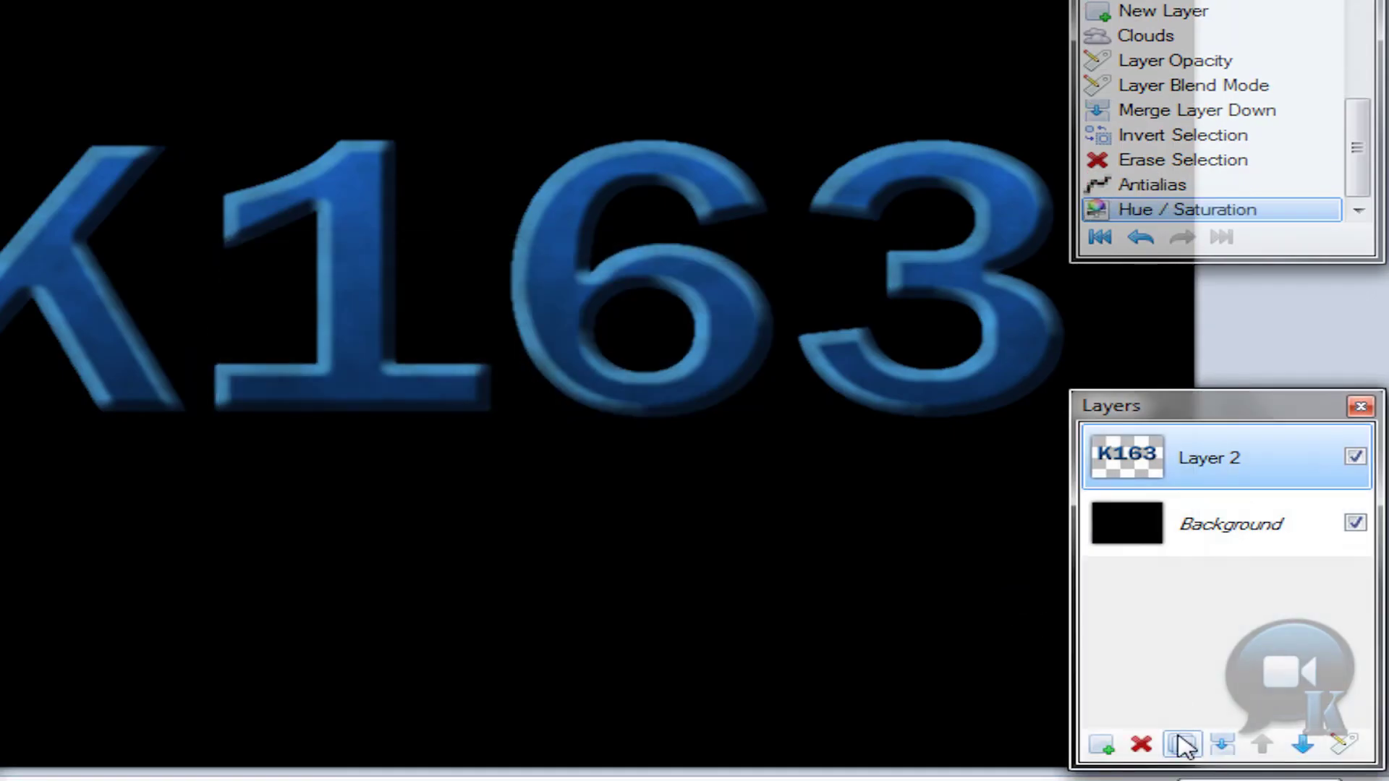
Duplicate Layer 2, blend the copy in Color Dodge at opacity 161, and merge it down.
click(1183, 745)
double_click(1180, 457)
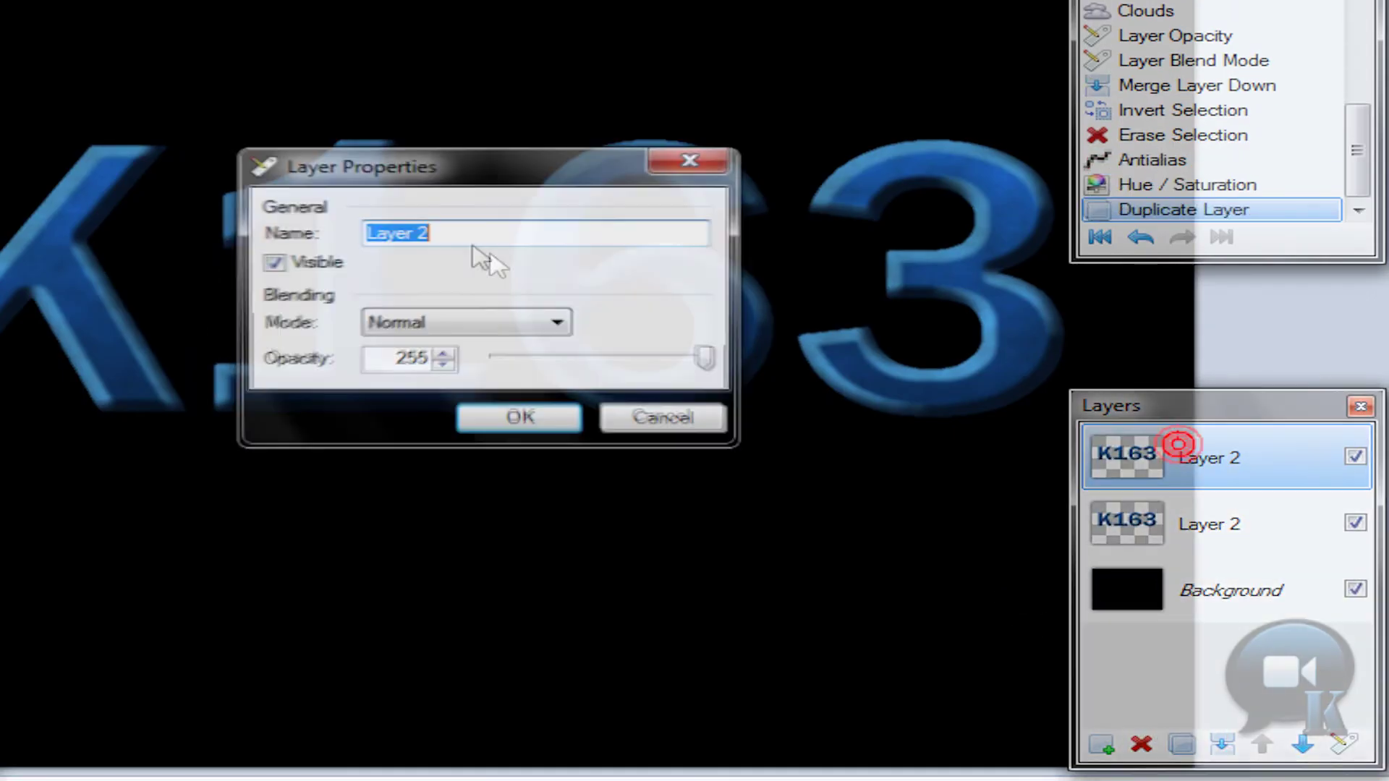
click(419, 324)
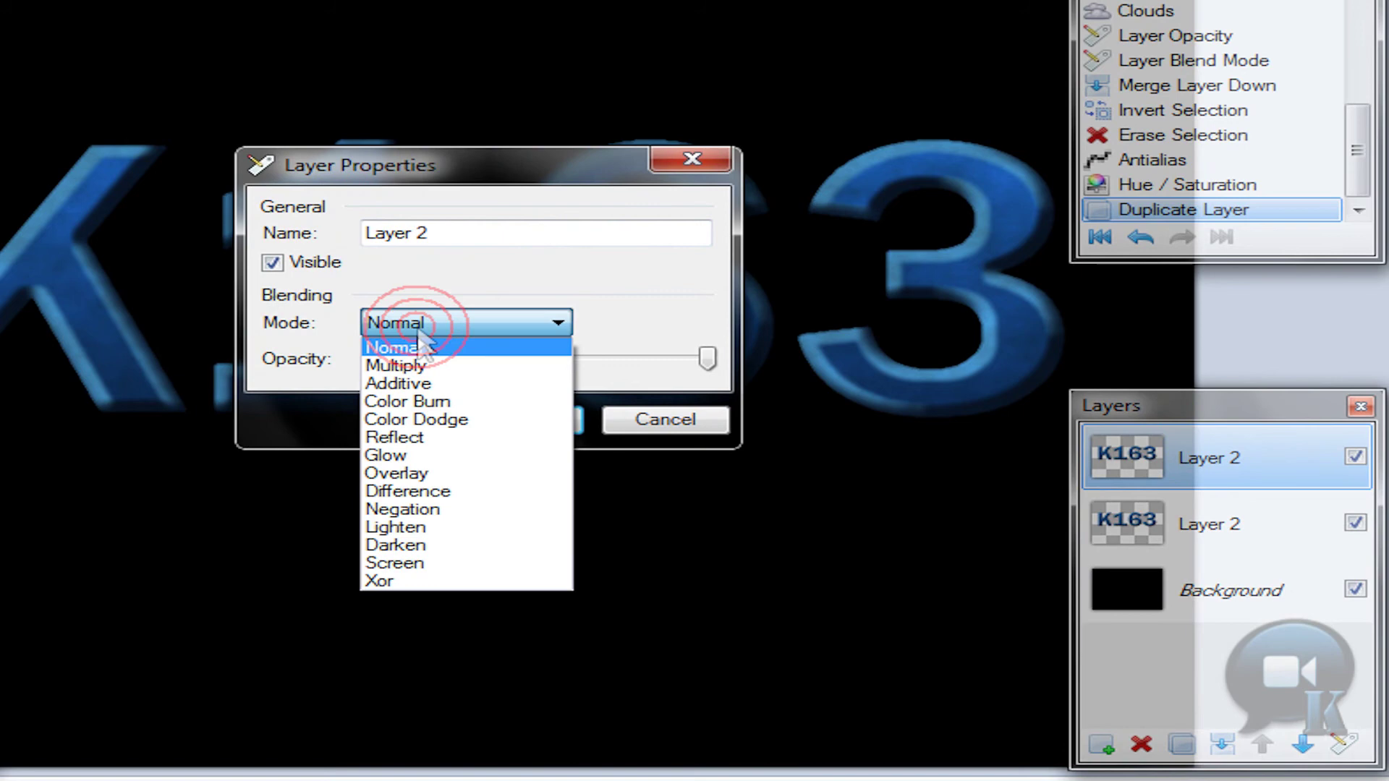
click(437, 425)
drag(705, 375, 631, 376)
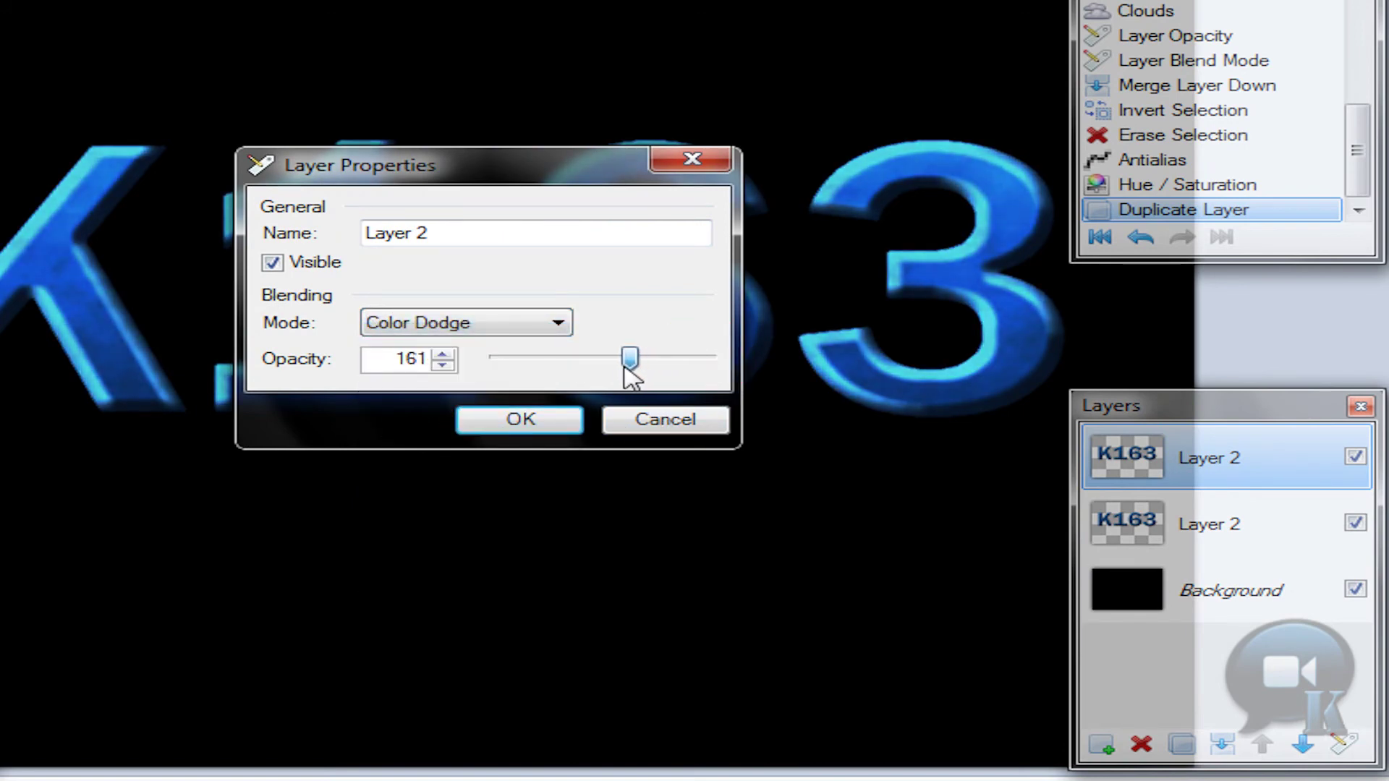
click(516, 433)
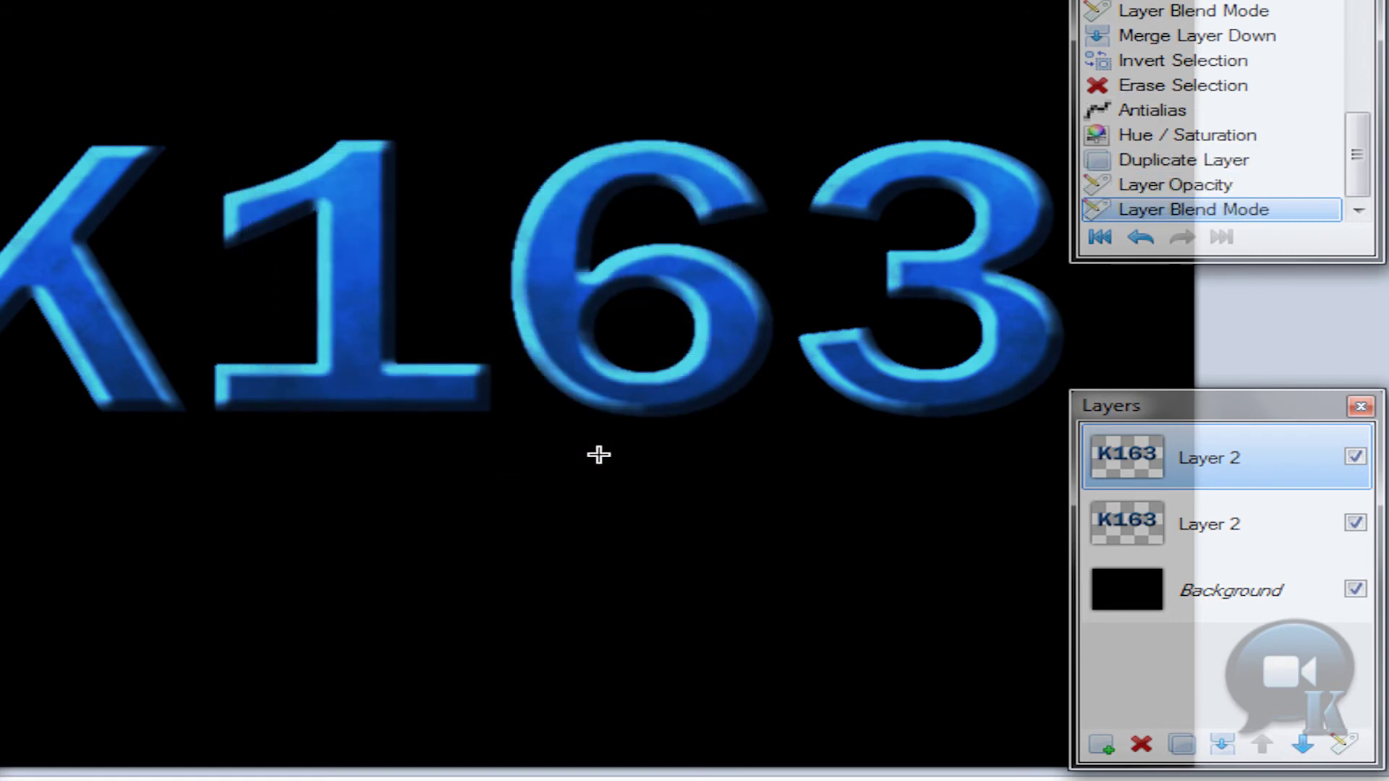
click(1221, 744)
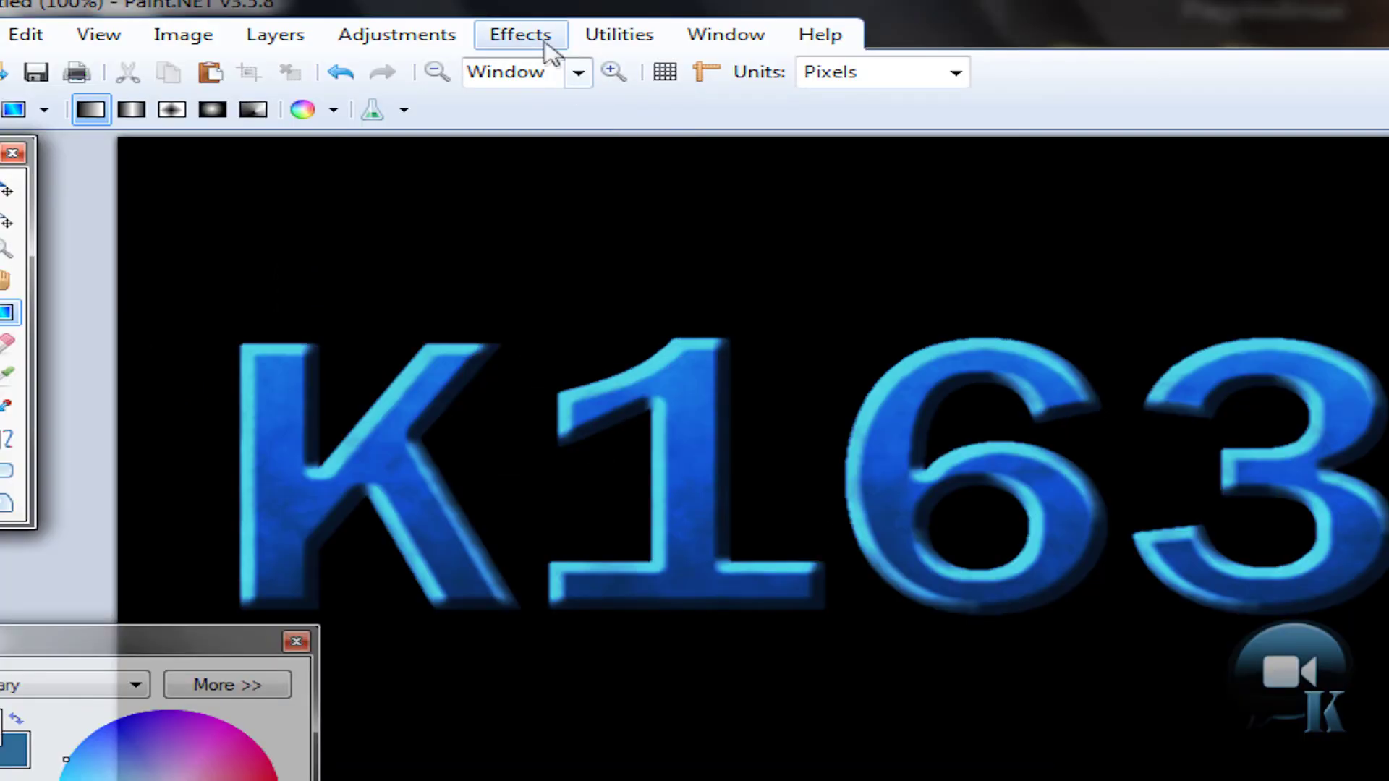
click(544, 42)
Add an Object > Drop Shadow glow: offset 0, widening 7, blur 24, opacity 119, colour 0/108/186.
click(546, 316)
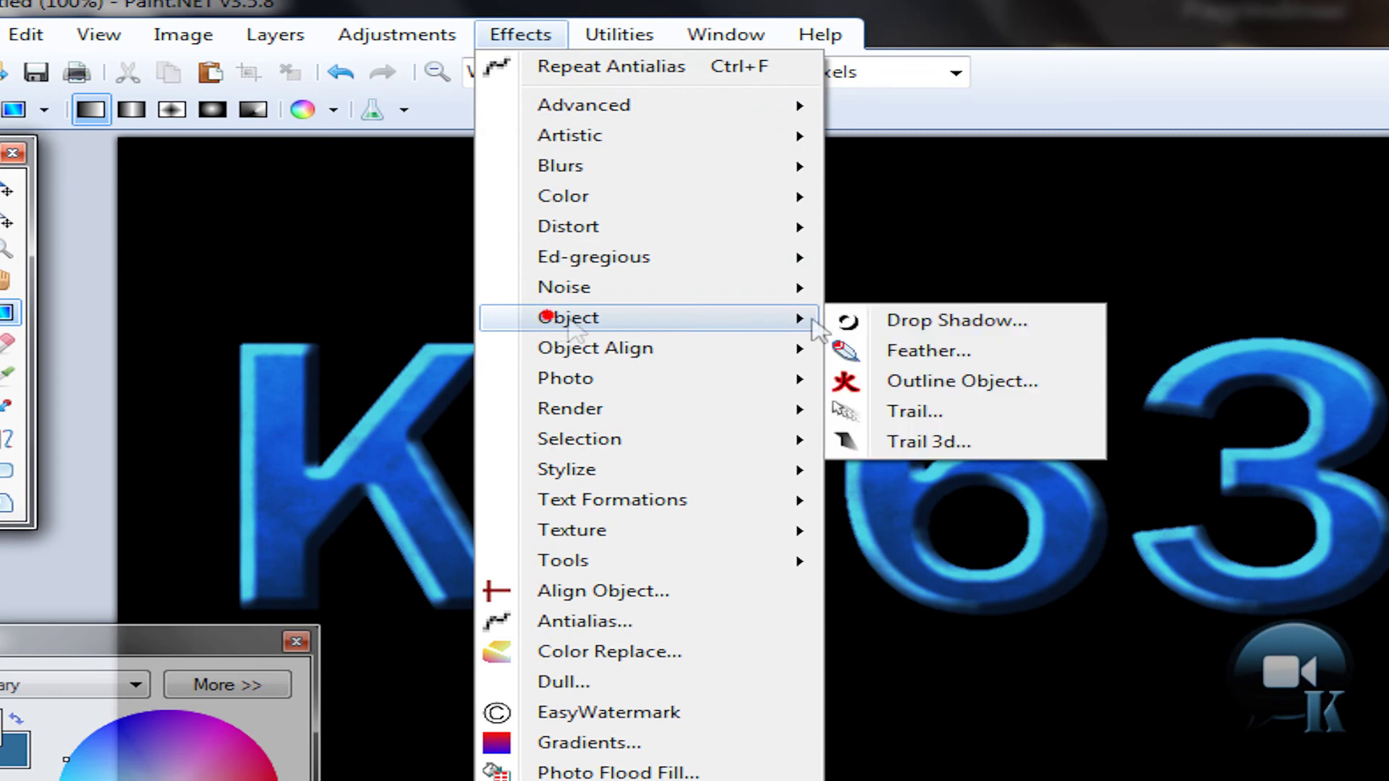
click(891, 328)
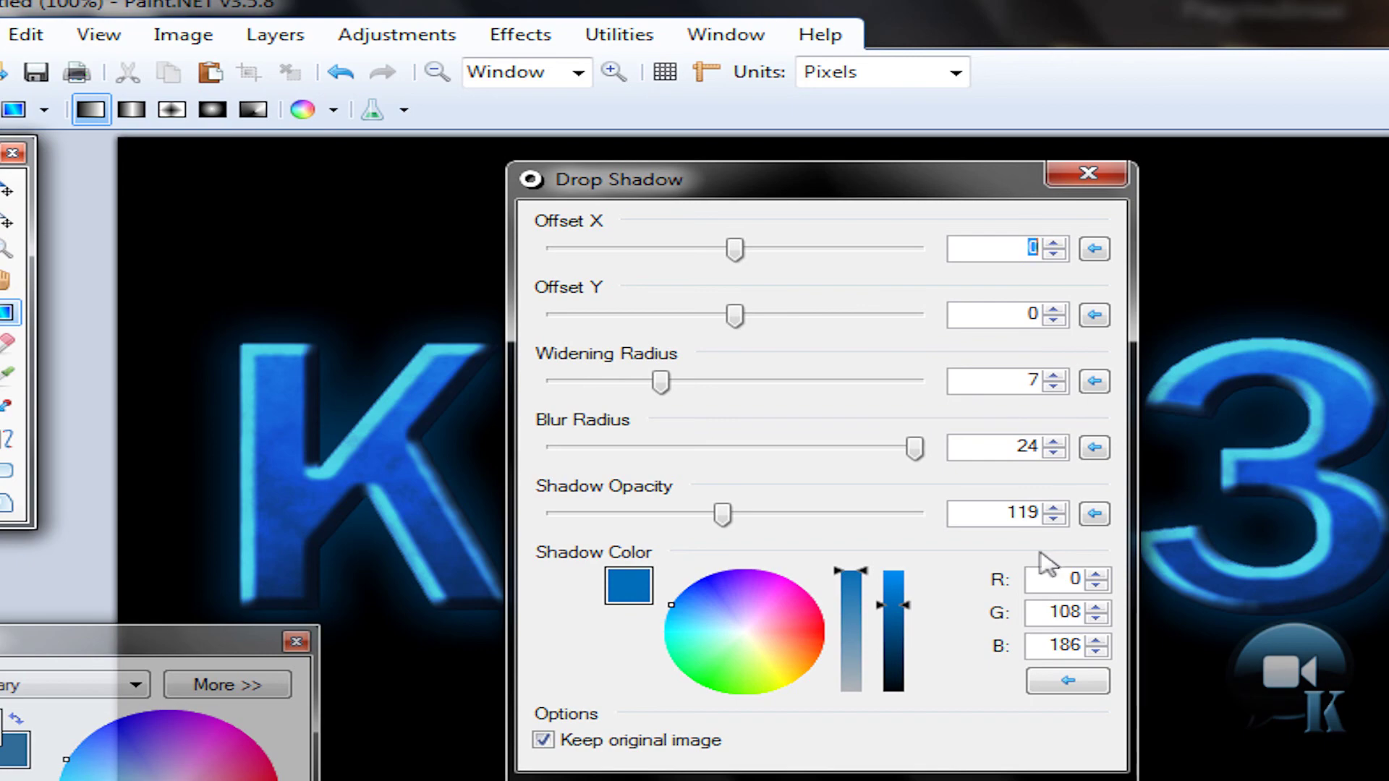
drag(763, 195, 939, 31)
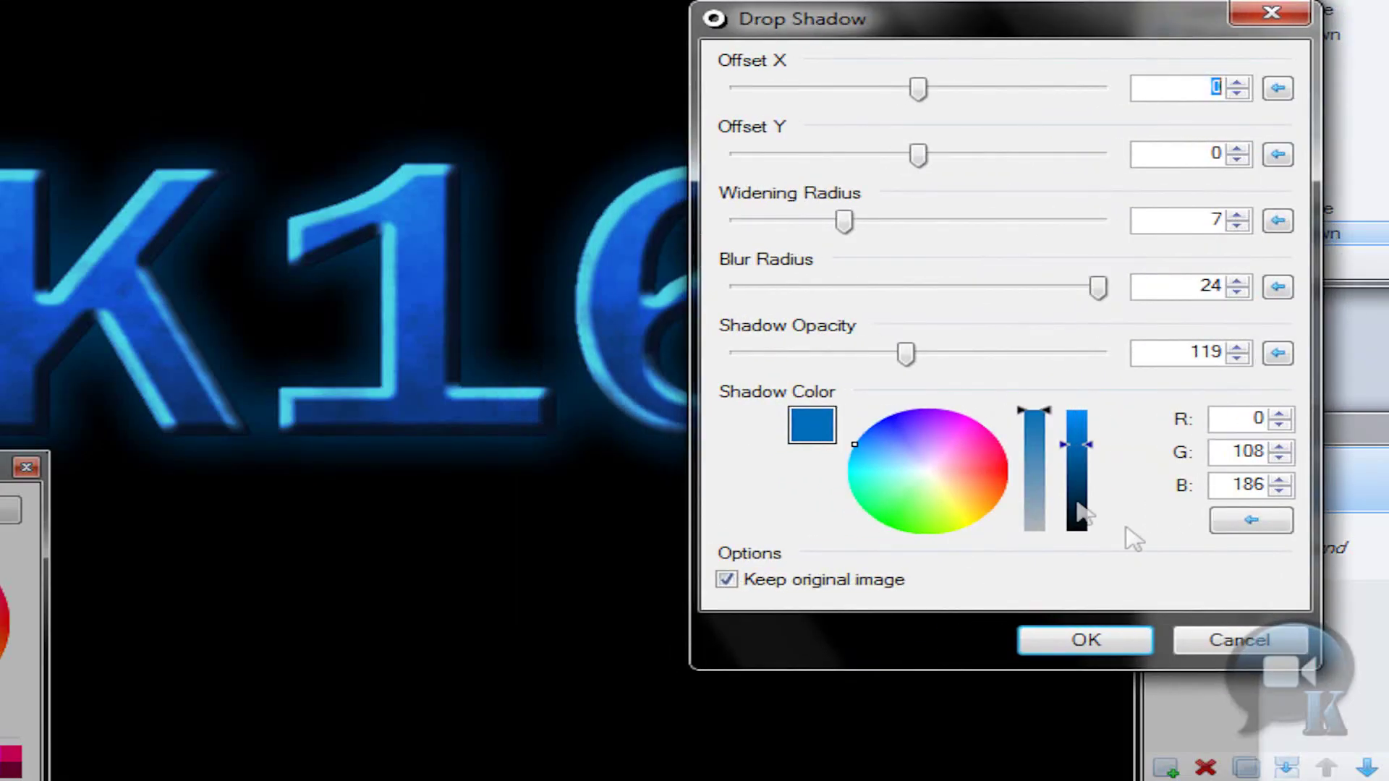